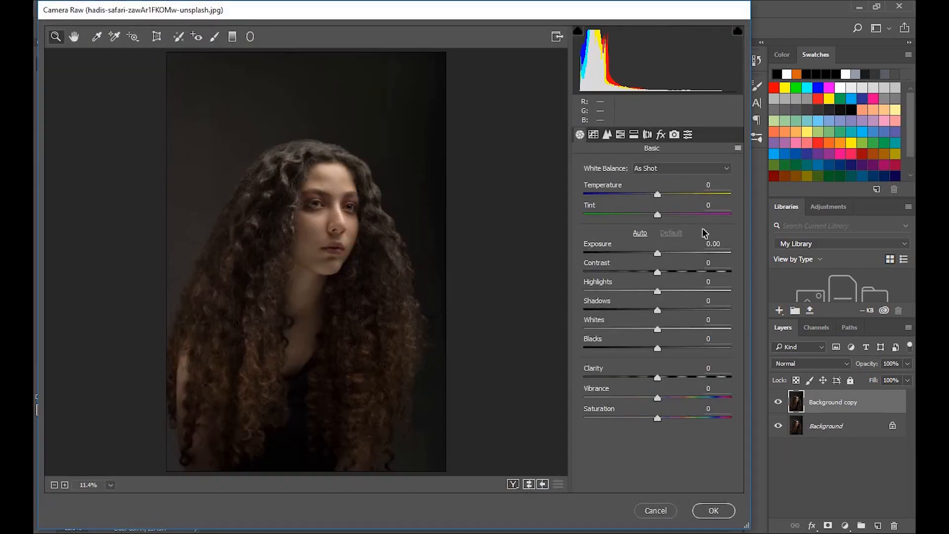
{"action": "left_click", "coordinate": [592, 138]}
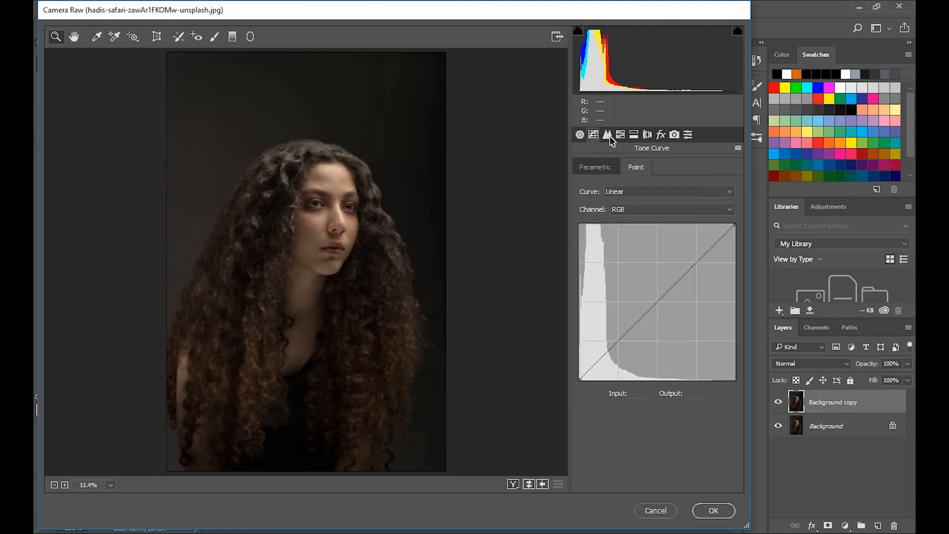
{"action": "left_click", "coordinate": [609, 135]}
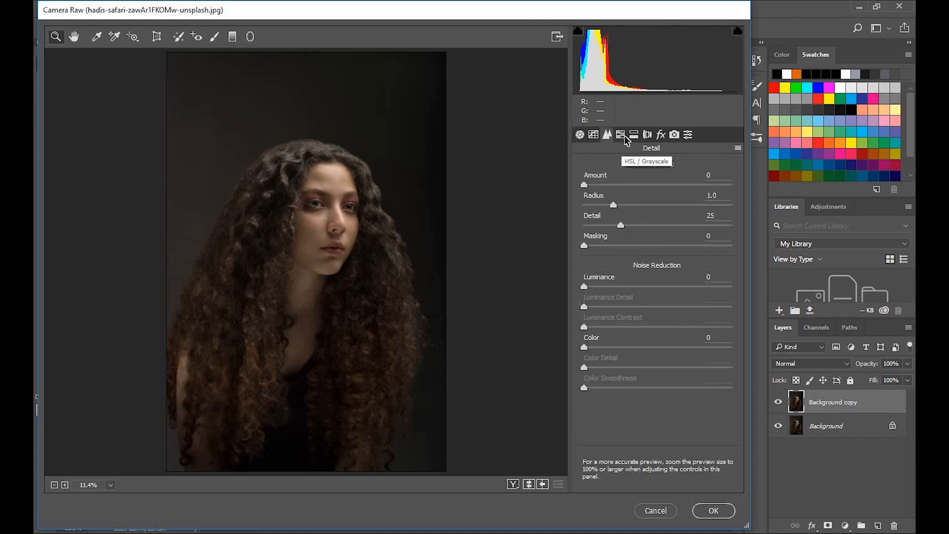
{"action": "left_click", "coordinate": [623, 135]}
{"action": "left_click", "coordinate": [635, 135]}
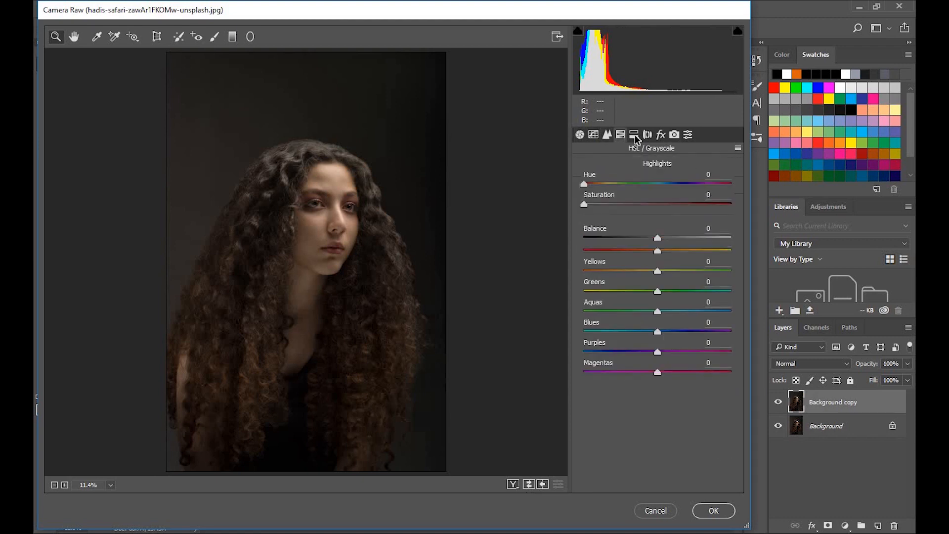
Set the Camera Raw sharpening Amount to 83 while checking the face and hair up close
{"action": "left_click", "coordinate": [608, 136]}
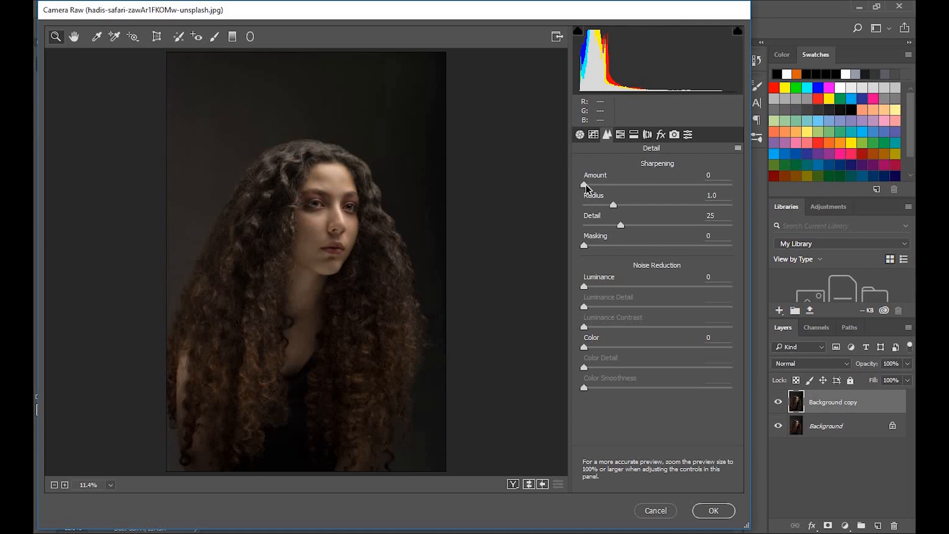
{"action": "left_click_drag", "start_coordinate": [586, 184], "coordinate": [612, 190]}
{"action": "left_click", "coordinate": [384, 304]}
{"action": "left_click", "coordinate": [383, 303]}
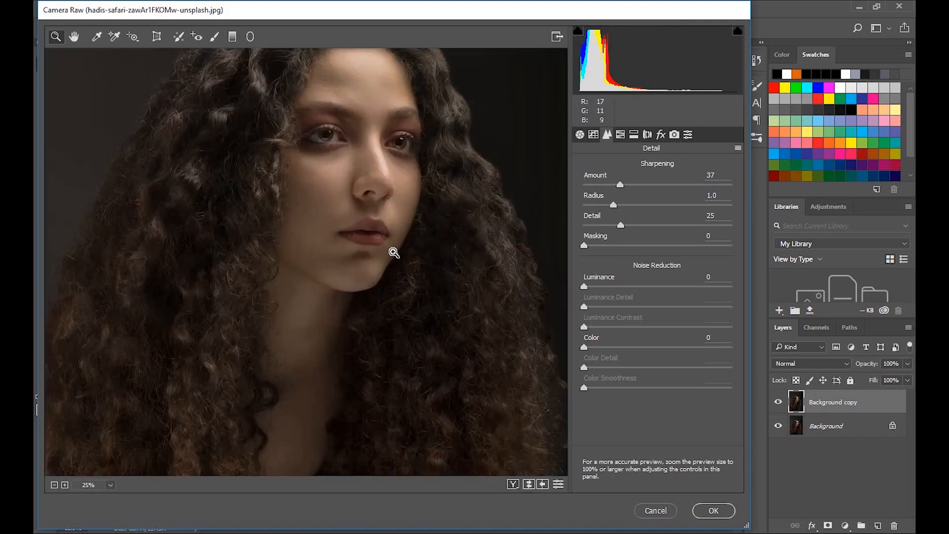
{"action": "left_click_drag", "start_coordinate": [378, 160], "coordinate": [373, 253]}
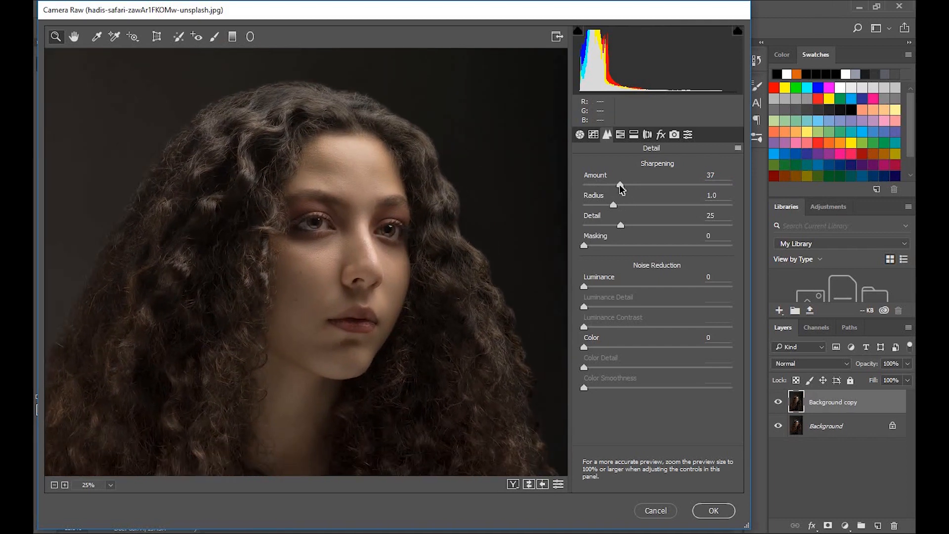
{"action": "left_click_drag", "start_coordinate": [619, 185], "coordinate": [666, 185]}
Set the sharpening Radius to 2.3, judging the affected edges in the grayscale preview
{"action": "mouse_move", "coordinate": [613, 205]}
{"action": "left_mouse_down"}
{"action": "mouse_move", "coordinate": [658, 208]}
{"action": "mouse_move", "coordinate": [614, 208]}
{"action": "left_mouse_up"}
{"action": "key", "text": "alt"}
{"action": "left_click_drag", "start_coordinate": [613, 206], "coordinate": [615, 207]}
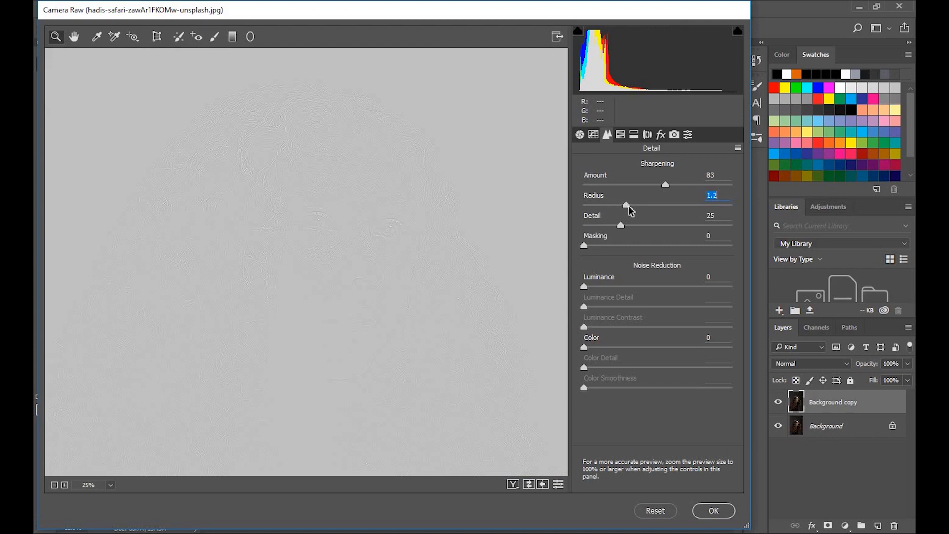
{"action": "left_click_drag", "start_coordinate": [638, 207], "coordinate": [647, 207]}
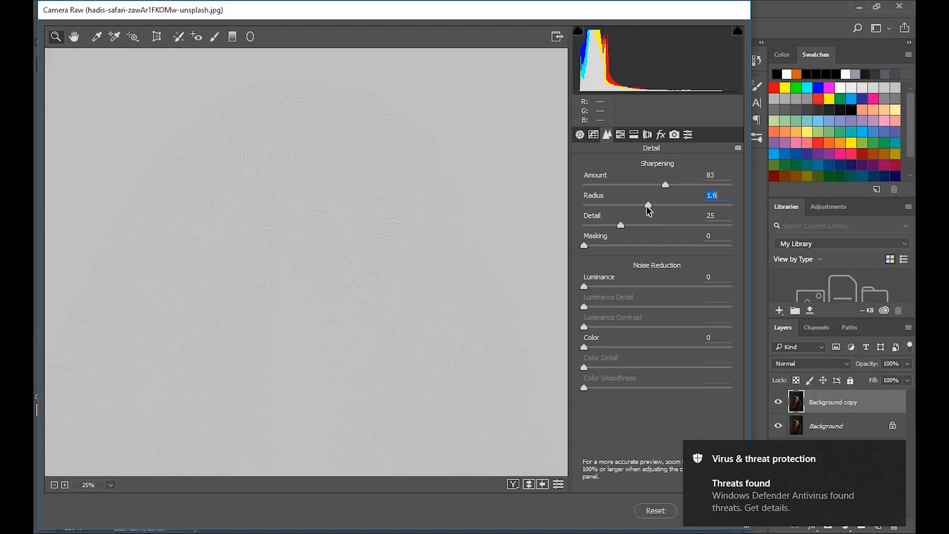
{"action": "left_click_drag", "start_coordinate": [645, 206], "coordinate": [718, 211]}
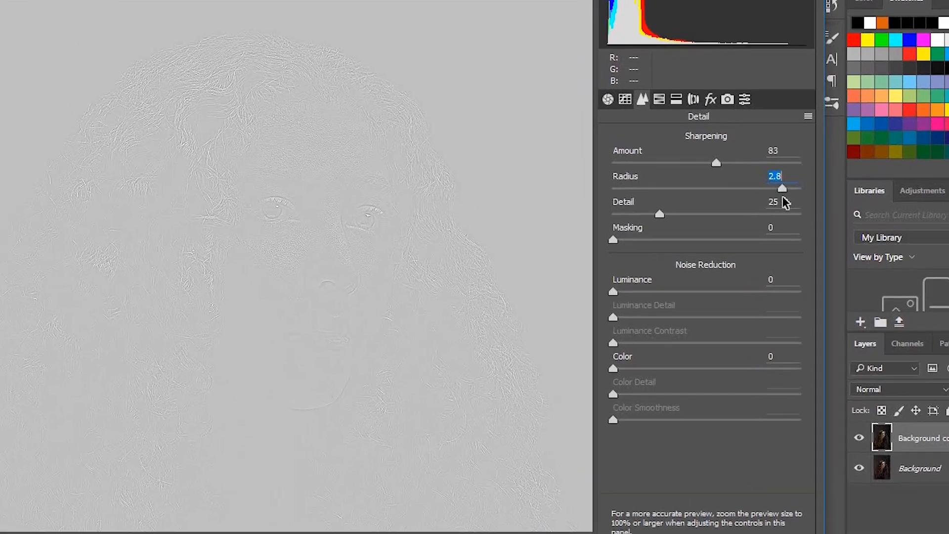
{"action": "left_click_drag", "start_coordinate": [783, 196], "coordinate": [811, 172]}
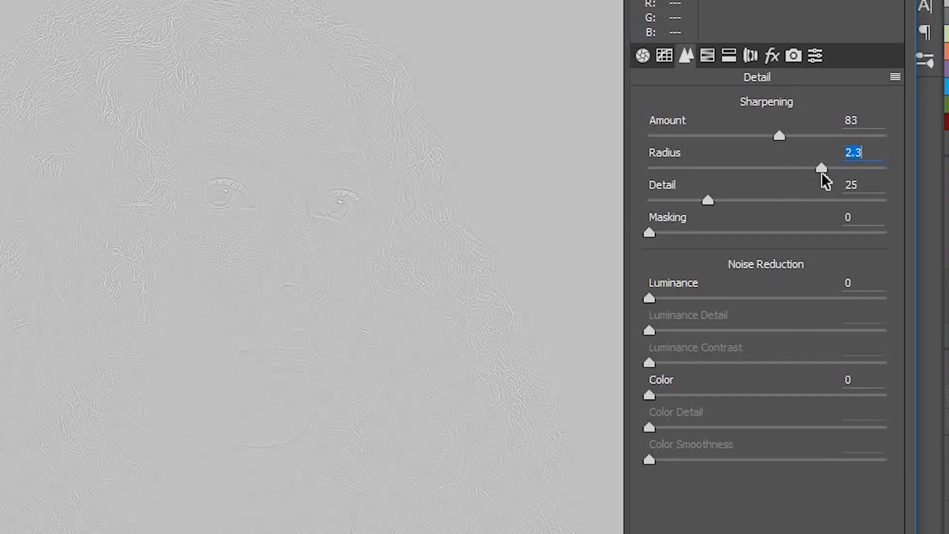
{"action": "left_click_drag", "start_coordinate": [821, 172], "coordinate": [822, 172]}
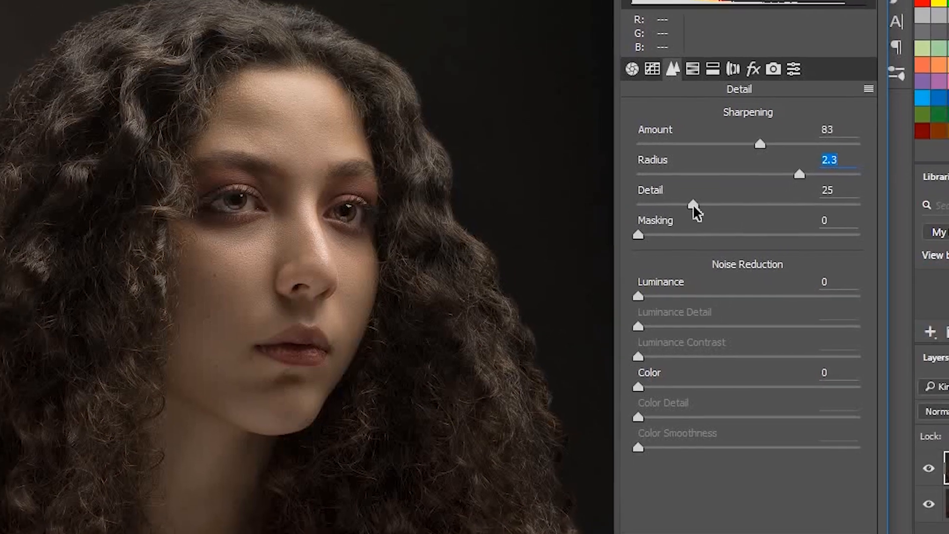
Set the sharpening Detail to 66 and Masking to 35, and apply the Camera Raw filter to the Background copy layer
{"action": "left_click_drag", "start_coordinate": [693, 203], "coordinate": [818, 208]}
{"action": "left_click_drag", "start_coordinate": [717, 225], "coordinate": [681, 233]}
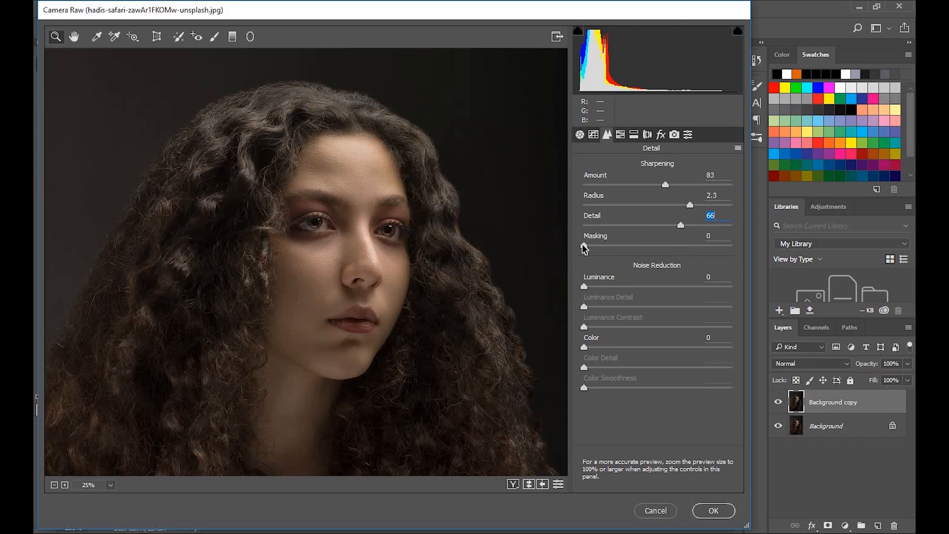
{"action": "left_click_drag", "start_coordinate": [583, 245], "coordinate": [638, 245]}
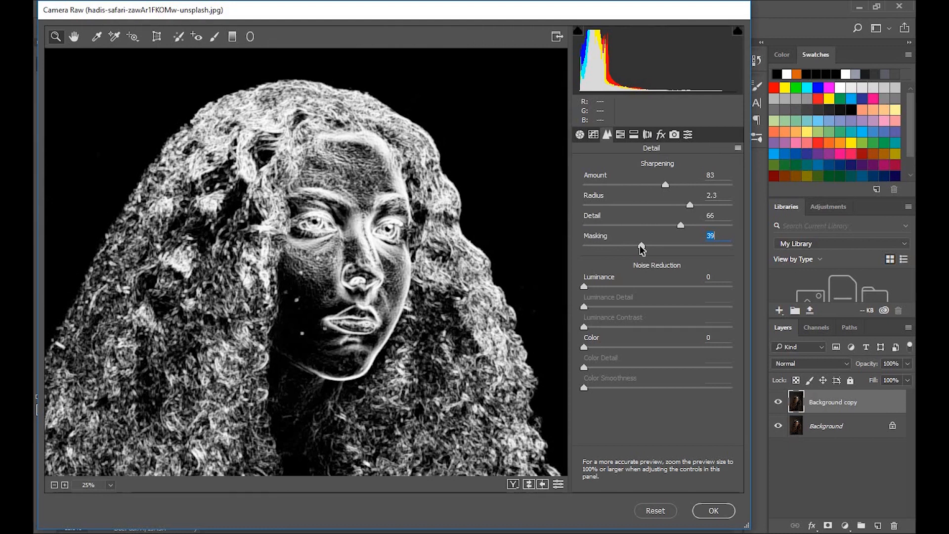
{"action": "left_click_drag", "start_coordinate": [640, 246], "coordinate": [673, 247]}
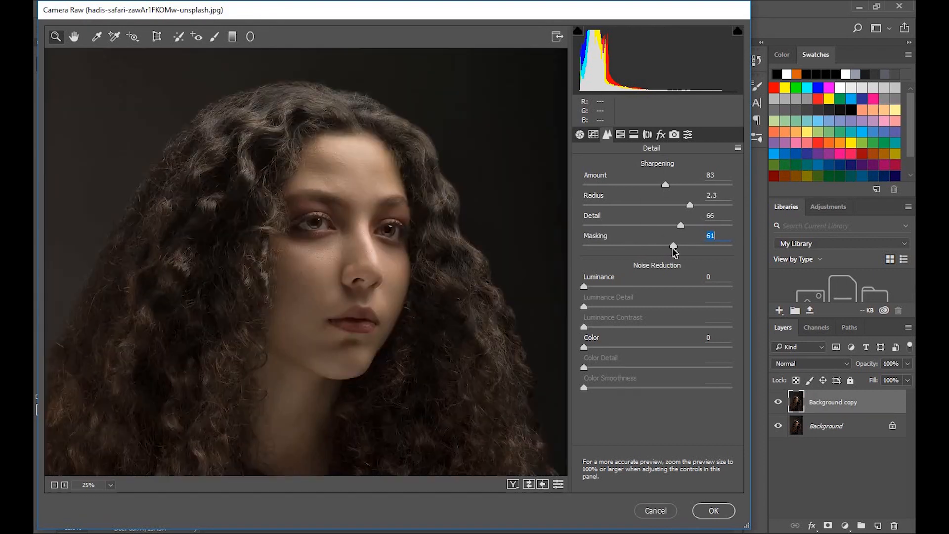
{"action": "left_click", "coordinate": [509, 251]}
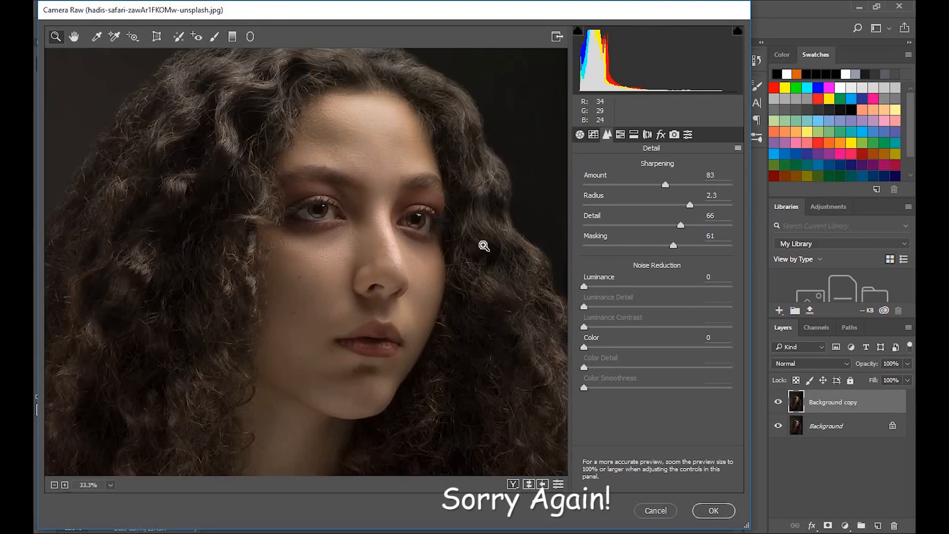
{"action": "left_click_drag", "start_coordinate": [673, 246], "coordinate": [636, 246]}
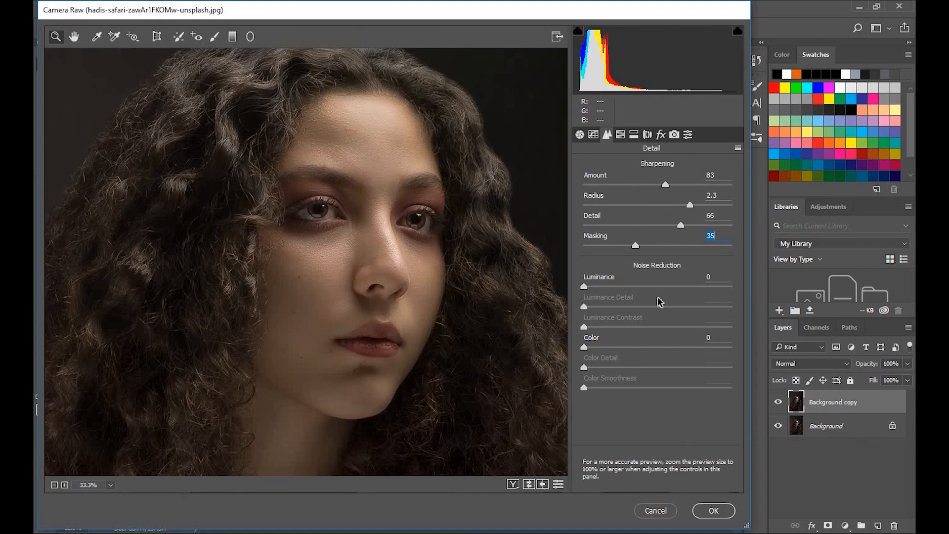
{"action": "left_click", "coordinate": [718, 514]}
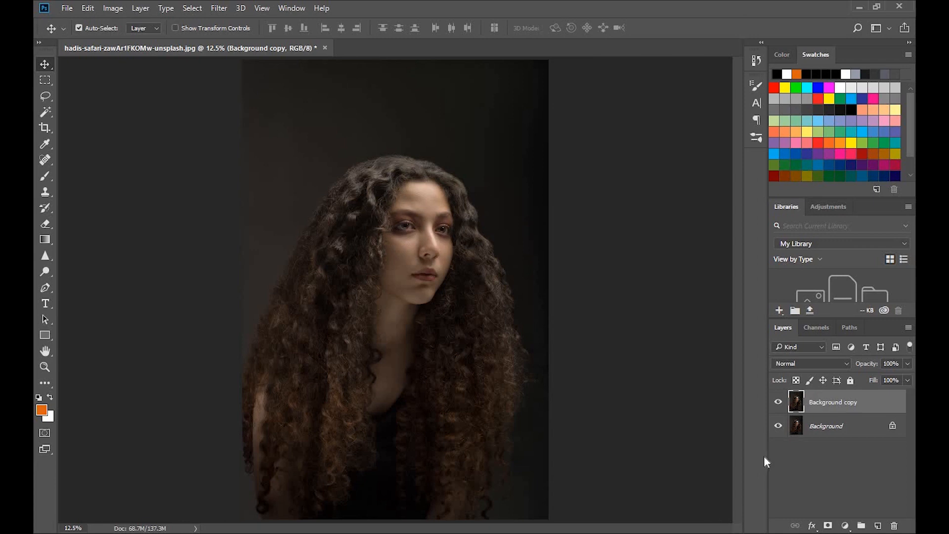
Compare the portrait before and after sharpening by toggling the Background copy layer's visibility at 25% zoom
{"action": "left_click", "coordinate": [779, 403]}
{"action": "left_click", "coordinate": [779, 403]}
{"action": "key", "text": "ctrl+plus"}
{"action": "key", "text": "ctrl+plus"}
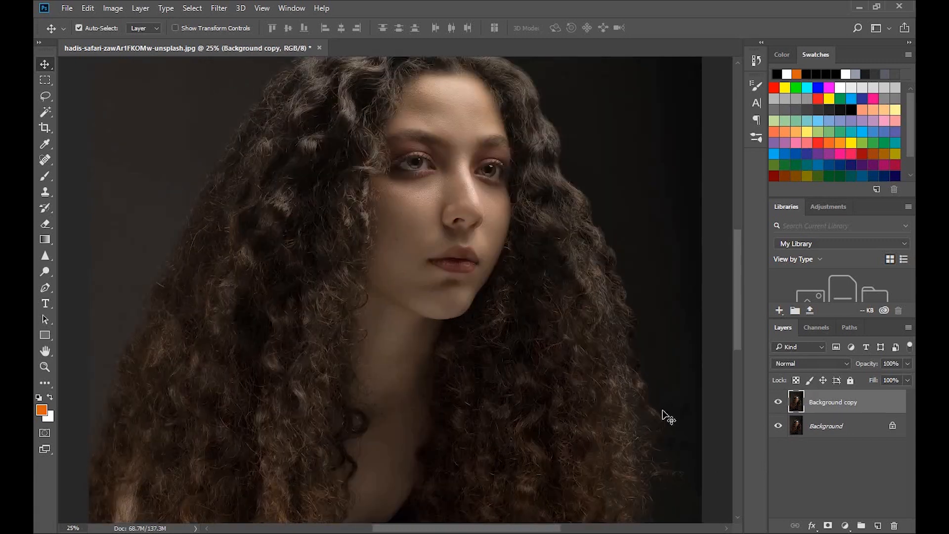
{"action": "left_click", "coordinate": [779, 402]}
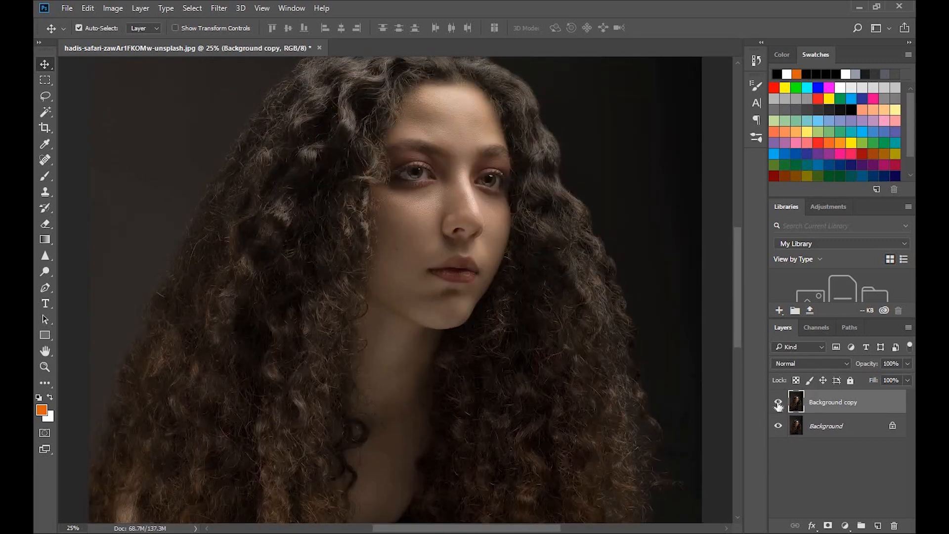
{"action": "left_click", "coordinate": [779, 403]}
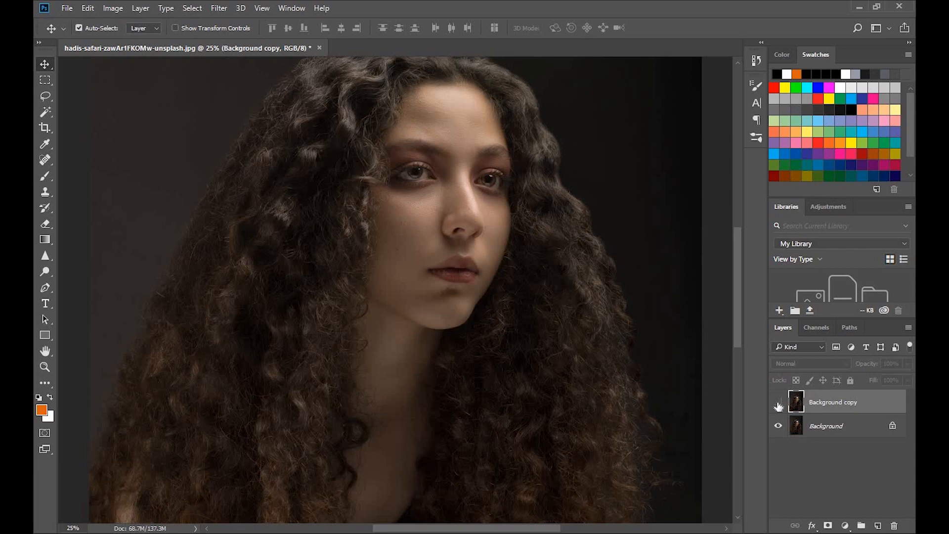
{"action": "left_click", "coordinate": [779, 405]}
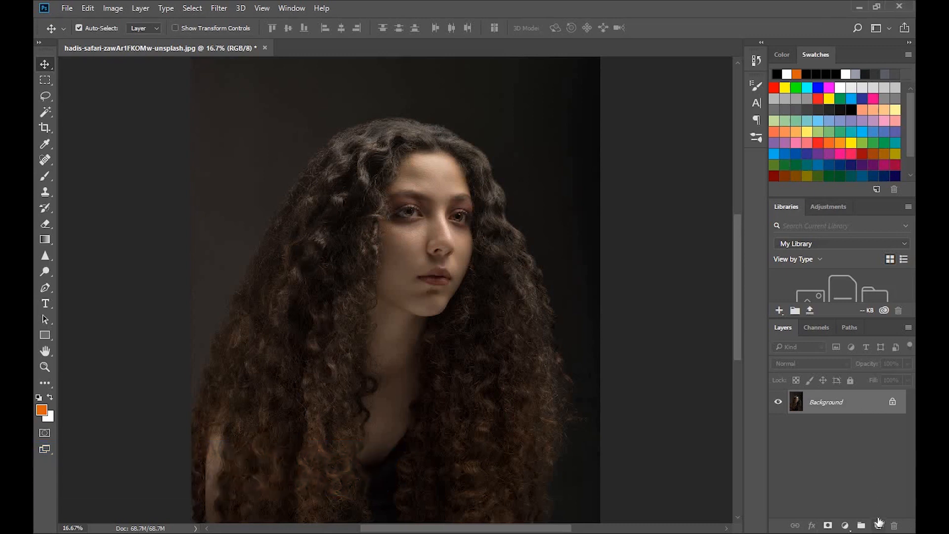
Duplicate the Background layer and open the Unsharp Mask filter for the copy
{"action": "left_click_drag", "start_coordinate": [879, 408], "coordinate": [878, 526]}
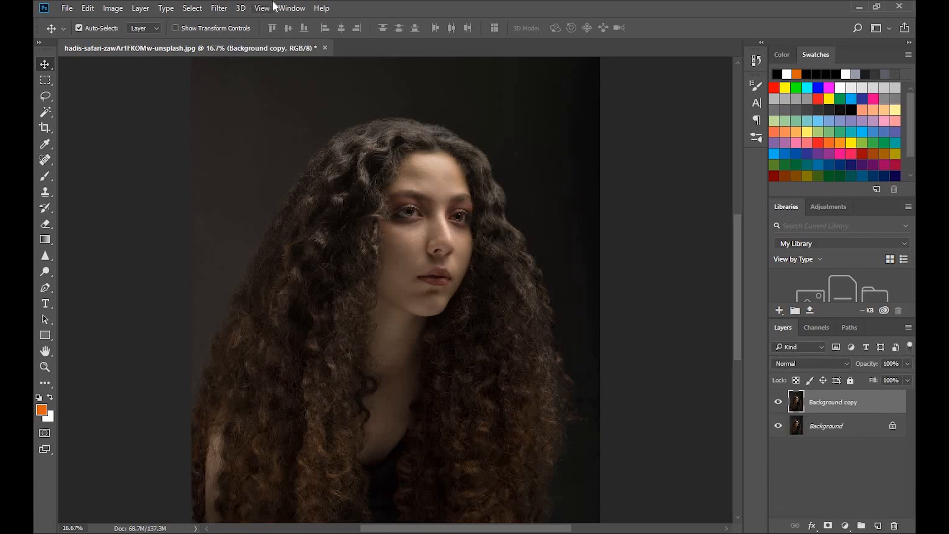
{"action": "left_click", "coordinate": [219, 8]}
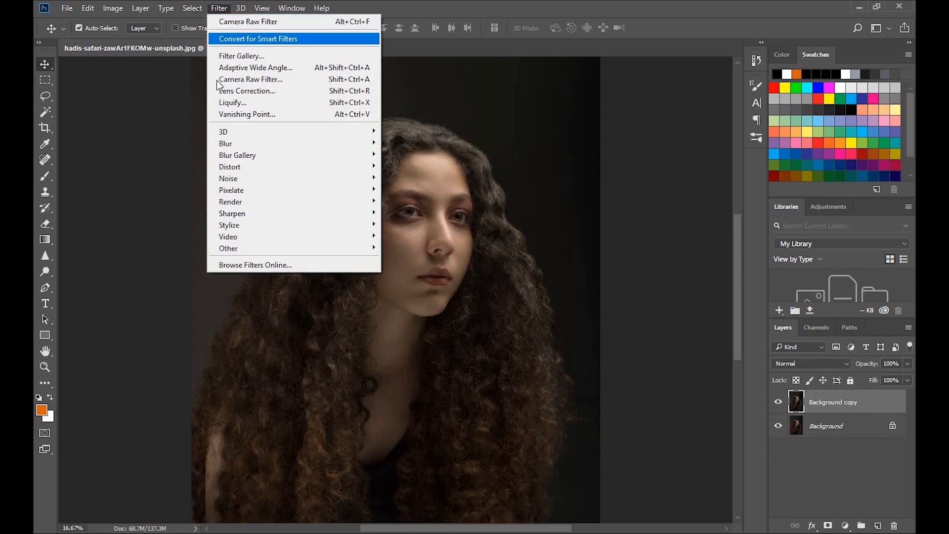
{"action": "mouse_move", "coordinate": [255, 214]}
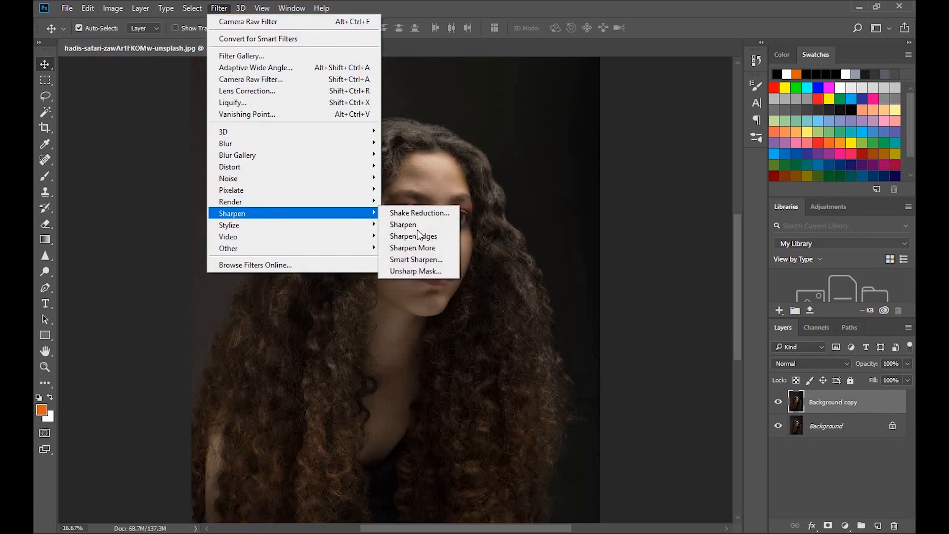
{"action": "left_click", "coordinate": [428, 270]}
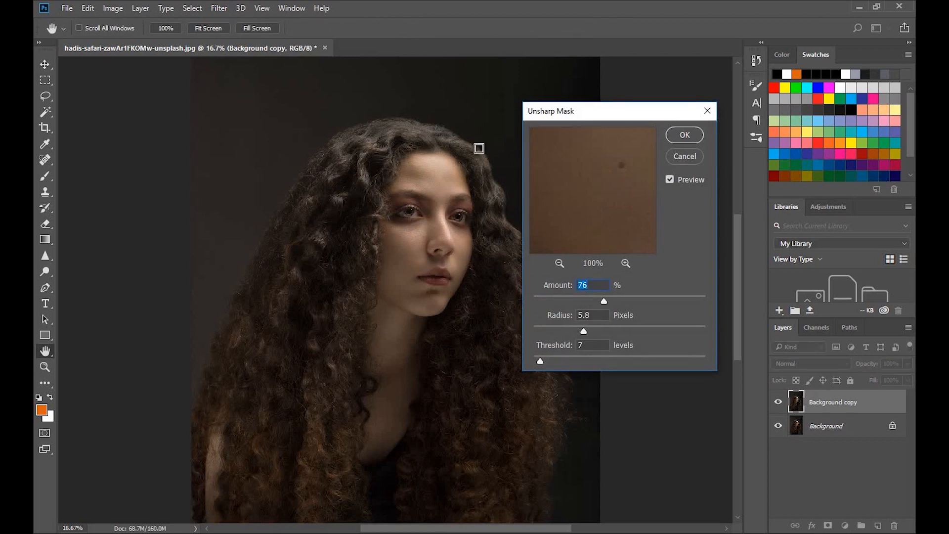
Set the Unsharp Mask Amount to 73% and Threshold to 0 levels, with the eye framed in the filter preview at 50%
{"action": "left_click_drag", "start_coordinate": [589, 203], "coordinate": [608, 214]}
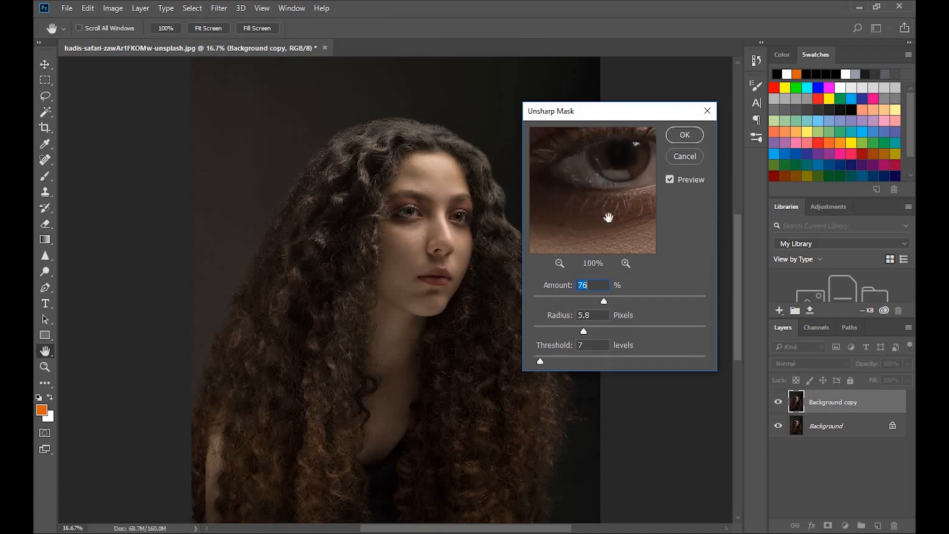
{"action": "left_click", "coordinate": [559, 262]}
{"action": "left_click", "coordinate": [559, 262]}
{"action": "left_click_drag", "start_coordinate": [598, 237], "coordinate": [590, 242]}
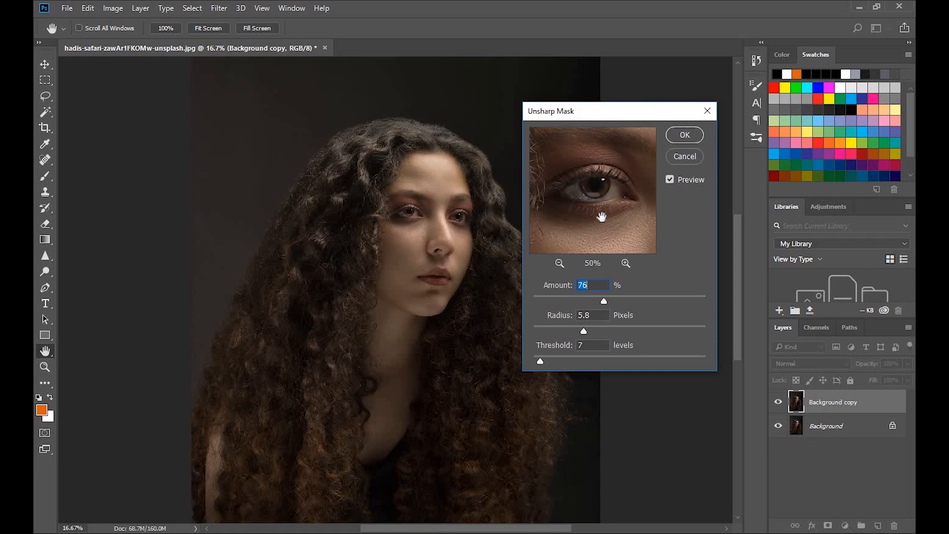
{"action": "key", "text": "ctrl+plus"}
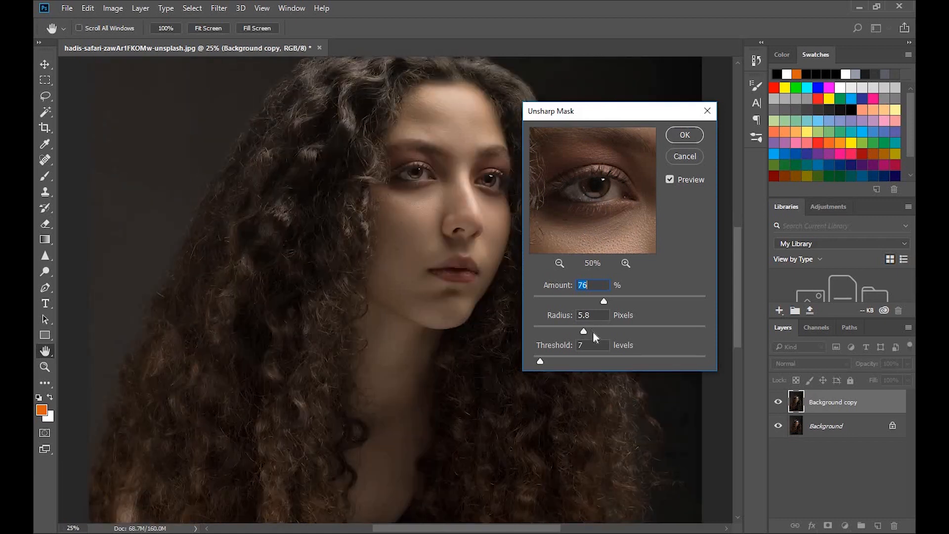
{"action": "left_click_drag", "start_coordinate": [561, 329], "coordinate": [539, 328]}
{"action": "left_click_drag", "start_coordinate": [541, 364], "coordinate": [518, 357]}
{"action": "left_click_drag", "start_coordinate": [604, 302], "coordinate": [533, 301]}
{"action": "left_click", "coordinate": [596, 300]}
{"action": "left_click_drag", "start_coordinate": [611, 303], "coordinate": [630, 302]}
Test the Unsharp Mask Radius at 179.4 and 126 pixels, and set it to 7.2 pixels
{"action": "left_click_drag", "start_coordinate": [539, 333], "coordinate": [557, 332]}
{"action": "left_click", "coordinate": [600, 328]}
{"action": "left_click", "coordinate": [669, 324]}
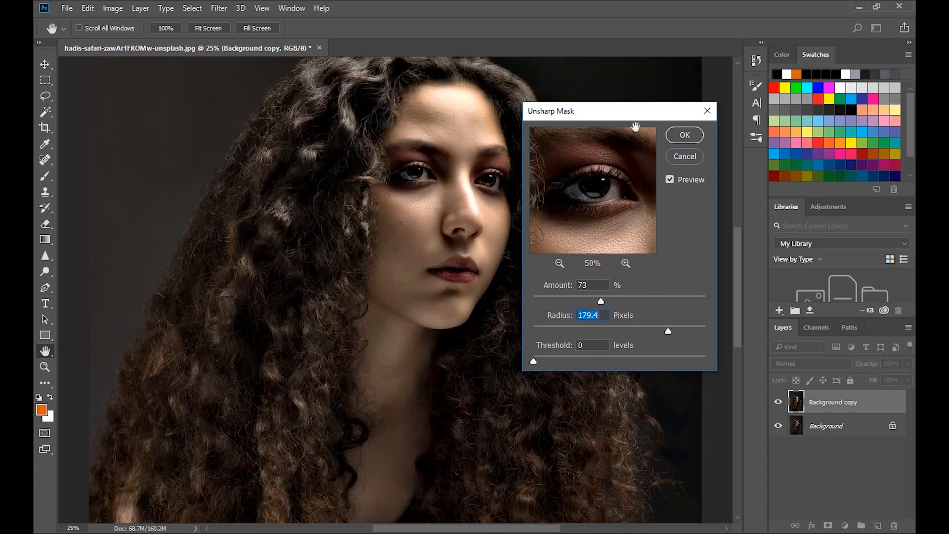
{"action": "left_click_drag", "start_coordinate": [630, 110], "coordinate": [752, 92]}
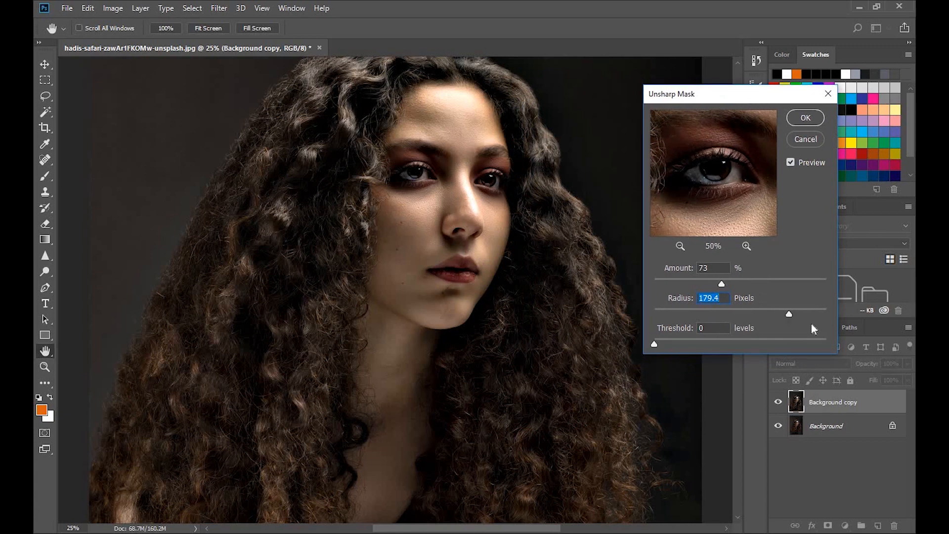
{"action": "mouse_move", "coordinate": [772, 312]}
{"action": "left_mouse_down"}
{"action": "mouse_move", "coordinate": [752, 313]}
{"action": "mouse_move", "coordinate": [771, 312]}
{"action": "left_mouse_up"}
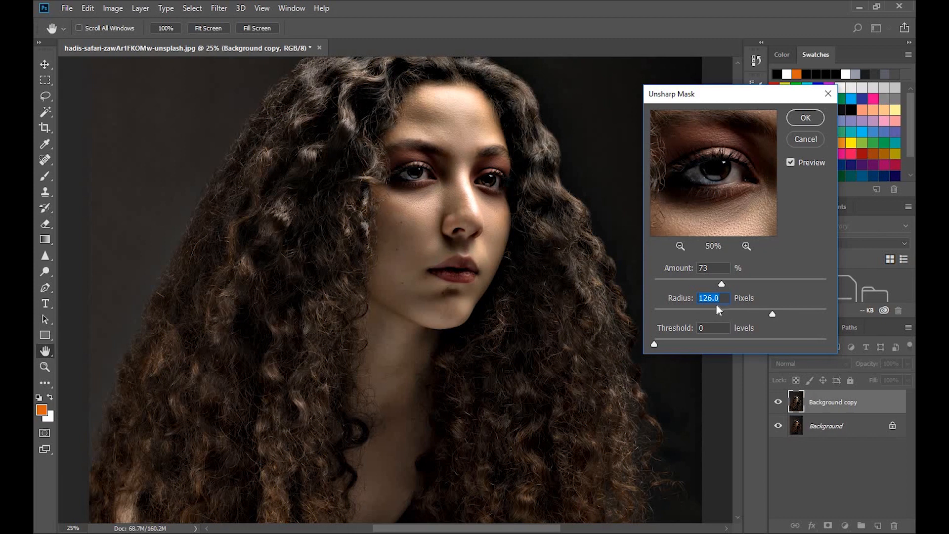
{"action": "left_click_drag", "start_coordinate": [773, 313], "coordinate": [707, 313]}
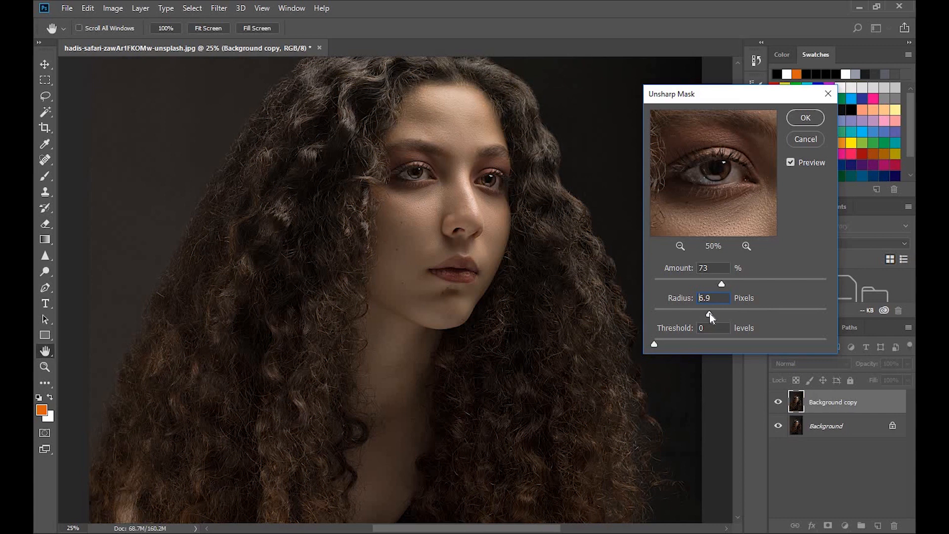
{"action": "left_click_drag", "start_coordinate": [711, 314], "coordinate": [710, 314]}
Test the Unsharp Mask Threshold at 81 levels and higher, and bring it back down to a low value
{"action": "left_click_drag", "start_coordinate": [653, 345], "coordinate": [662, 346]}
{"action": "left_click_drag", "start_coordinate": [683, 346], "coordinate": [732, 345]}
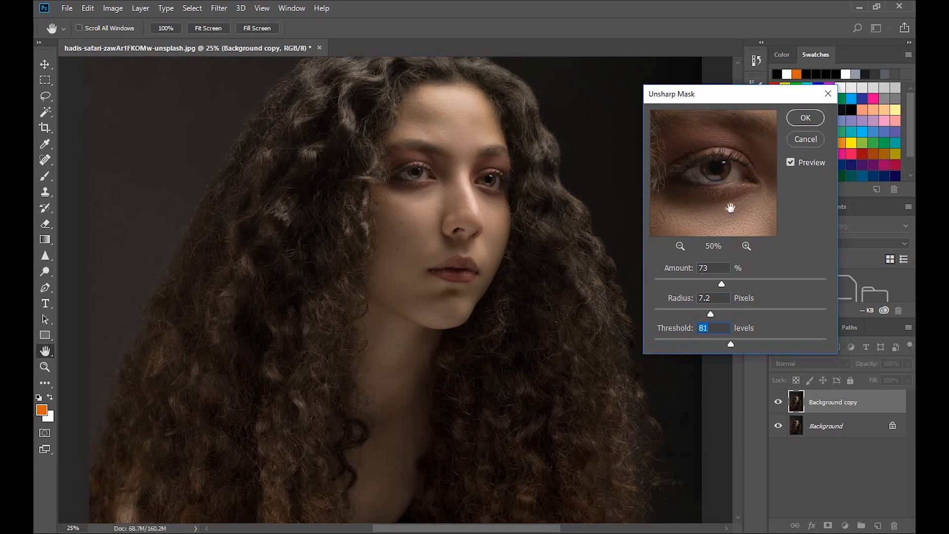
{"action": "left_click_drag", "start_coordinate": [731, 343], "coordinate": [796, 345]}
{"action": "left_click_drag", "start_coordinate": [795, 345], "coordinate": [667, 345]}
Check the effect against the original, raise the Radius slightly, lower the Threshold slightly and apply Unsharp Mask
{"action": "left_click", "coordinate": [789, 163]}
{"action": "left_click_drag", "start_coordinate": [714, 314], "coordinate": [717, 315]}
{"action": "left_click_drag", "start_coordinate": [667, 344], "coordinate": [664, 345]}
{"action": "left_click", "coordinate": [804, 119]}
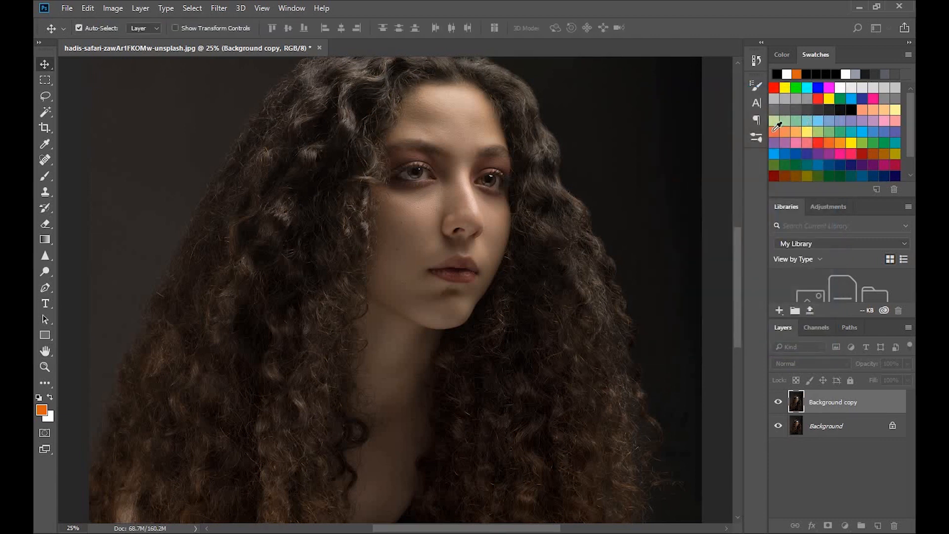
{"action": "key", "text": "ctrl+minus"}
{"action": "key", "text": "ctrl+minus"}
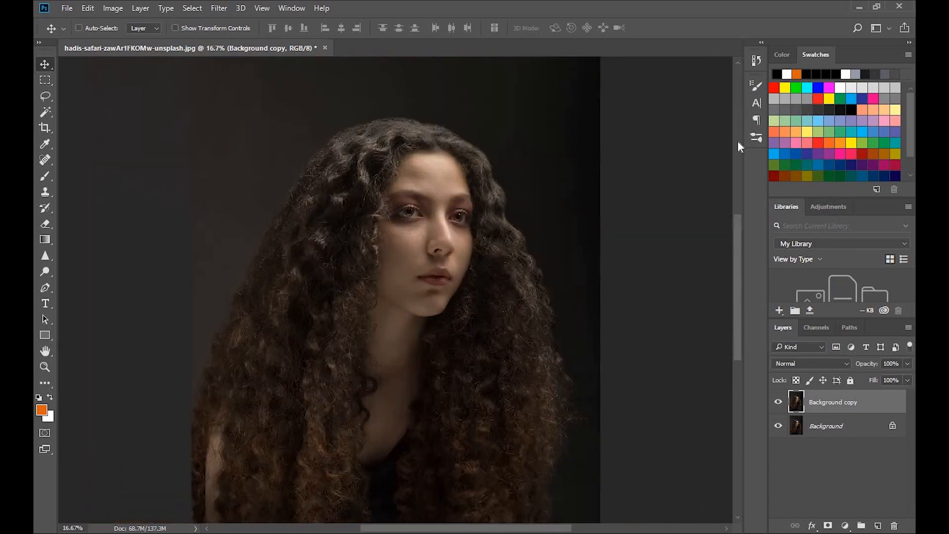
Compare the sharpened Background copy with the original, on the full portrait and close up on the face, by toggling the layer's visibility
{"action": "left_click", "coordinate": [779, 404]}
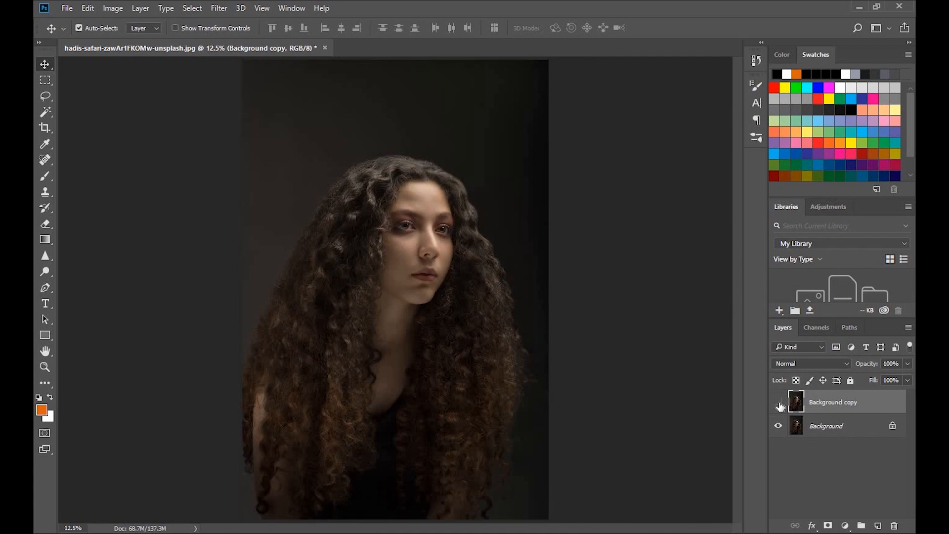
{"action": "left_click", "coordinate": [779, 402]}
{"action": "key", "text": "ctrl+plus"}
{"action": "key", "text": "ctrl+plus"}
{"action": "key", "text": "ctrl+plus"}
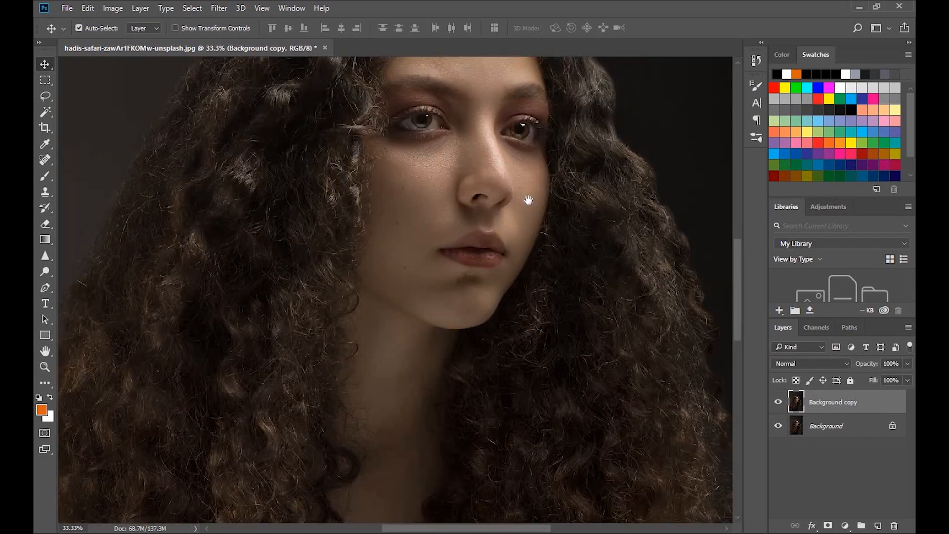
{"action": "left_click", "coordinate": [778, 403]}
{"action": "left_click", "coordinate": [779, 402]}
{"action": "left_click", "coordinate": [778, 403]}
{"action": "left_click", "coordinate": [778, 402]}
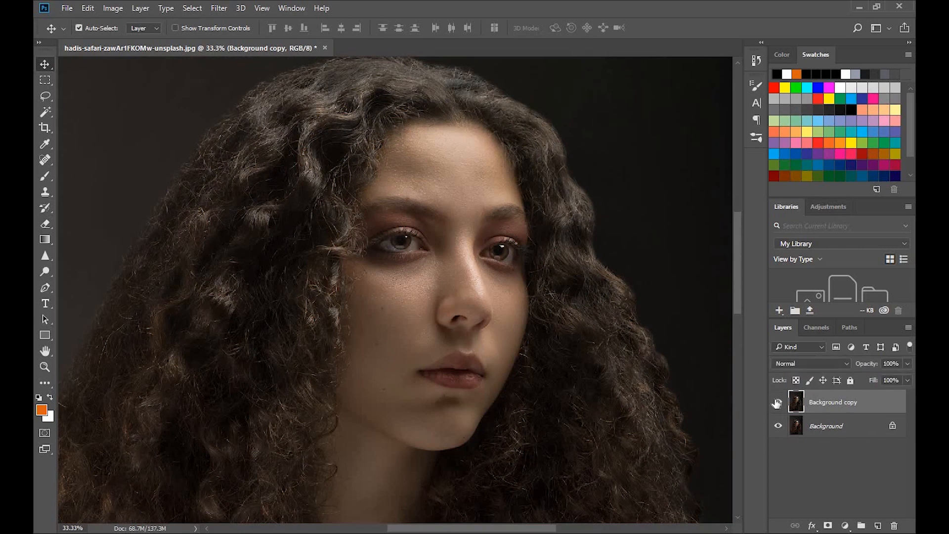
{"action": "key", "text": "ctrl+minus"}
{"action": "key", "text": "ctrl+minus"}
{"action": "key", "text": "ctrl+minus"}
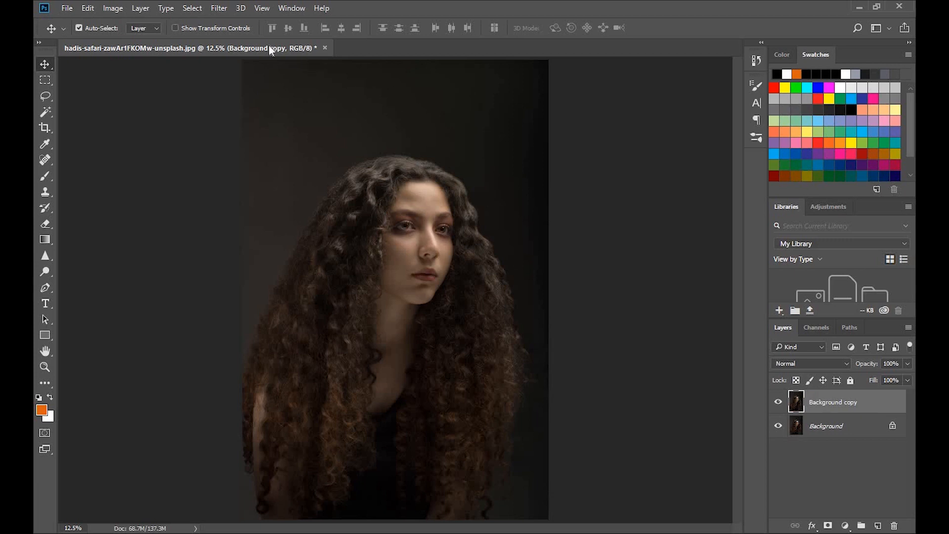
{"action": "left_click", "coordinate": [218, 8]}
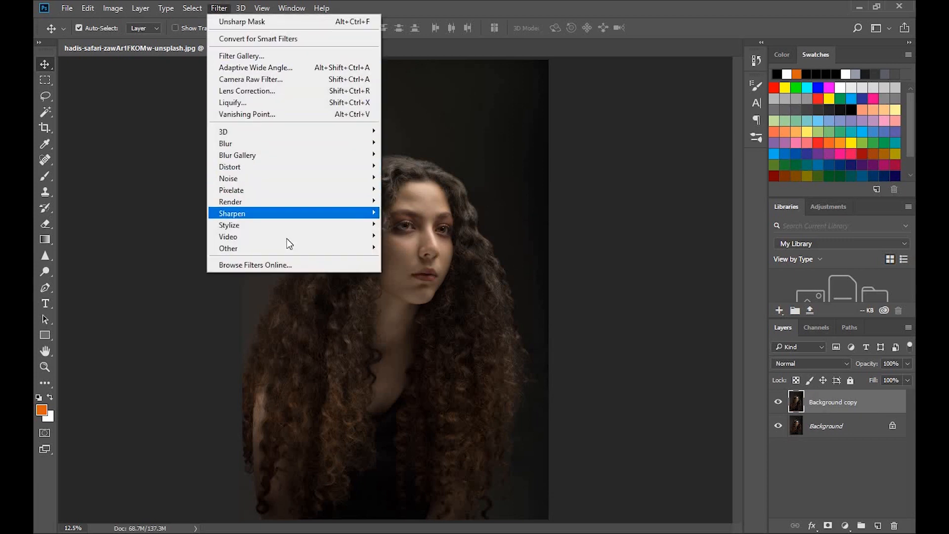
{"action": "mouse_move", "coordinate": [286, 247]}
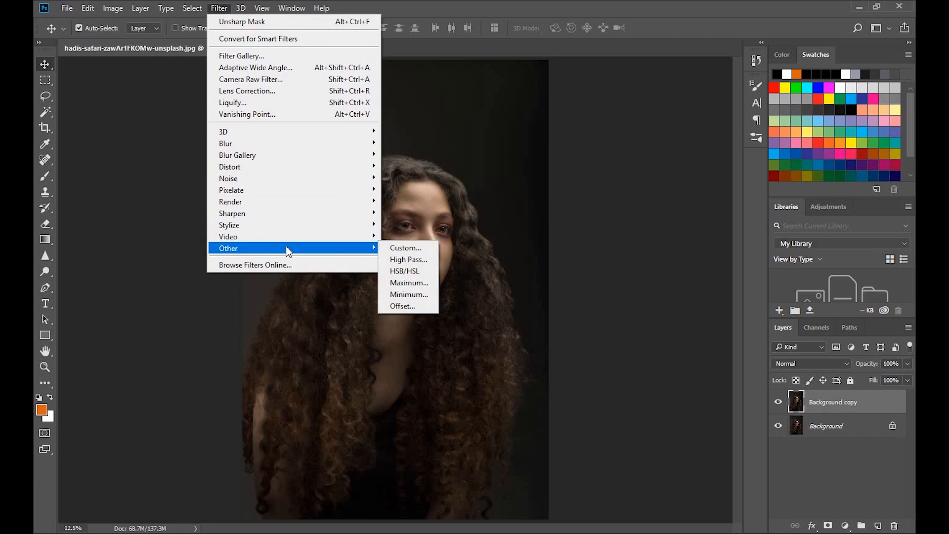
{"action": "left_click", "coordinate": [412, 260]}
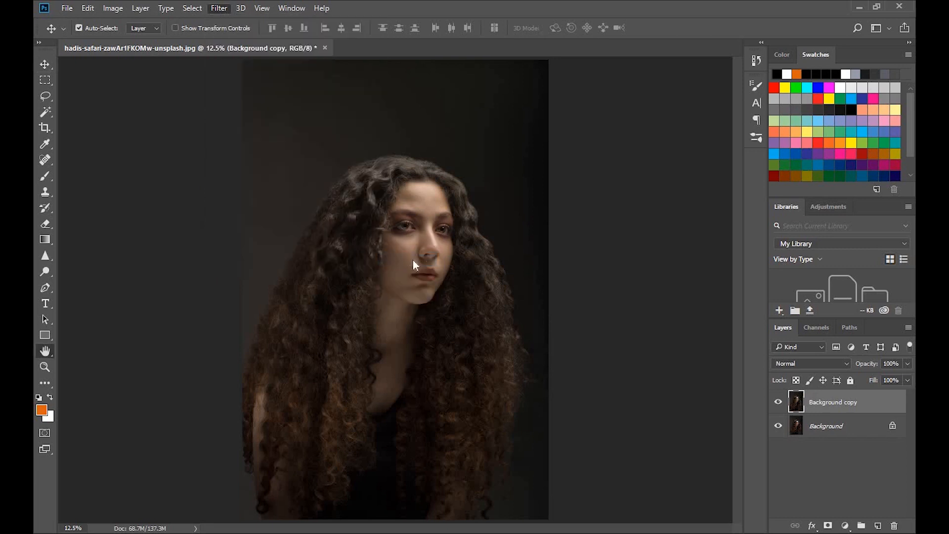
{"action": "left_click_drag", "start_coordinate": [500, 109], "coordinate": [560, 116]}
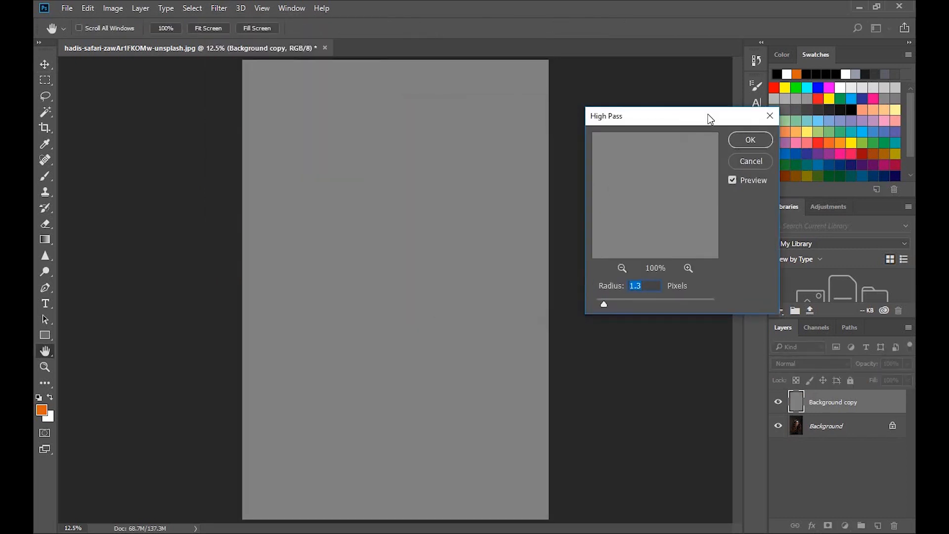
{"action": "left_click_drag", "start_coordinate": [710, 119], "coordinate": [691, 127]}
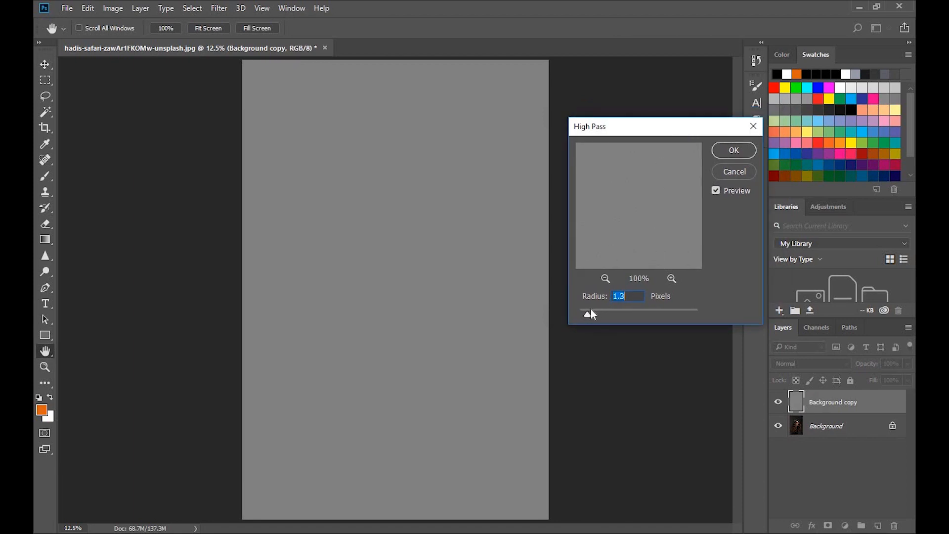
{"action": "left_click_drag", "start_coordinate": [588, 316], "coordinate": [590, 315]}
{"action": "left_click", "coordinate": [605, 278]}
{"action": "left_click", "coordinate": [605, 278]}
{"action": "left_click_drag", "start_coordinate": [639, 206], "coordinate": [660, 221]}
{"action": "key", "text": "Left"}
{"action": "left_click", "coordinate": [523, 246]}
{"action": "left_click", "coordinate": [735, 172]}
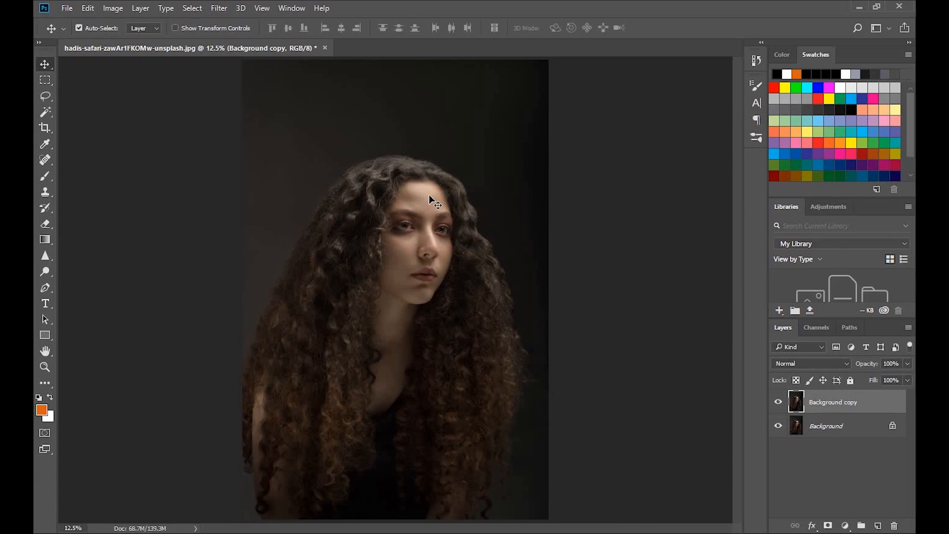
Start the High Pass filter on the Background copy layer and test its Radius up to 193.5 pixels
{"action": "scroll", "coordinate": [428, 195], "scroll_direction": "up", "scroll_amount": 1}
{"action": "scroll", "coordinate": [466, 189], "scroll_direction": "up", "scroll_amount": 1}
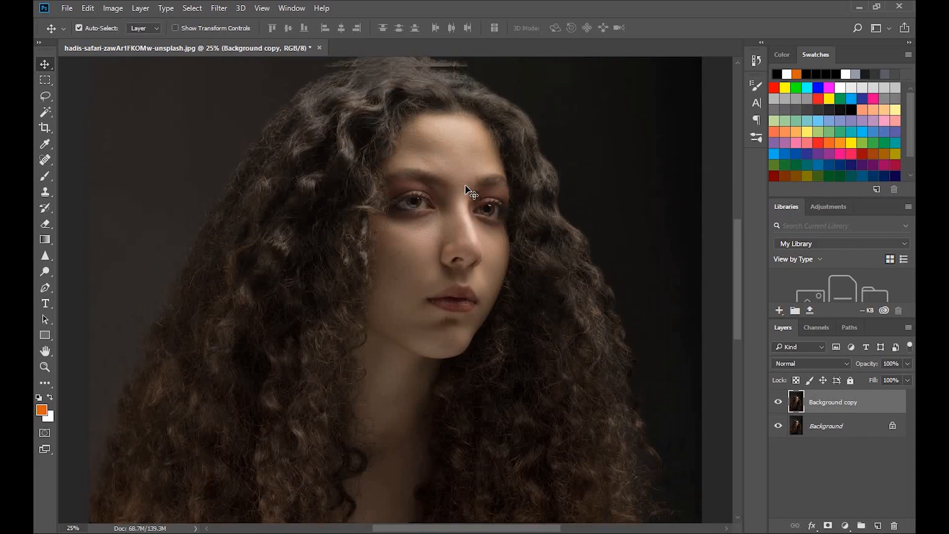
{"action": "scroll", "coordinate": [465, 187], "scroll_direction": "up", "scroll_amount": 1}
{"action": "left_click", "coordinate": [219, 9]}
{"action": "mouse_move", "coordinate": [280, 249]}
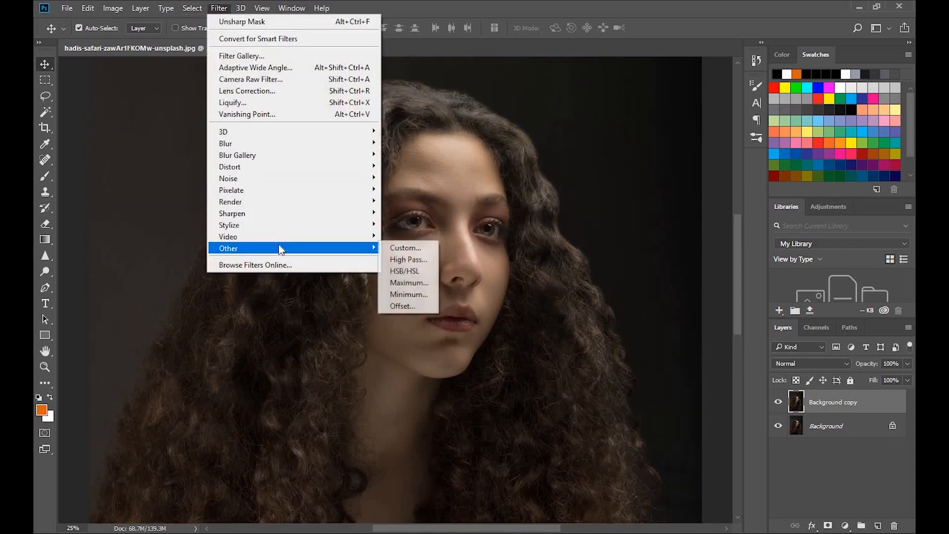
{"action": "left_click", "coordinate": [409, 259]}
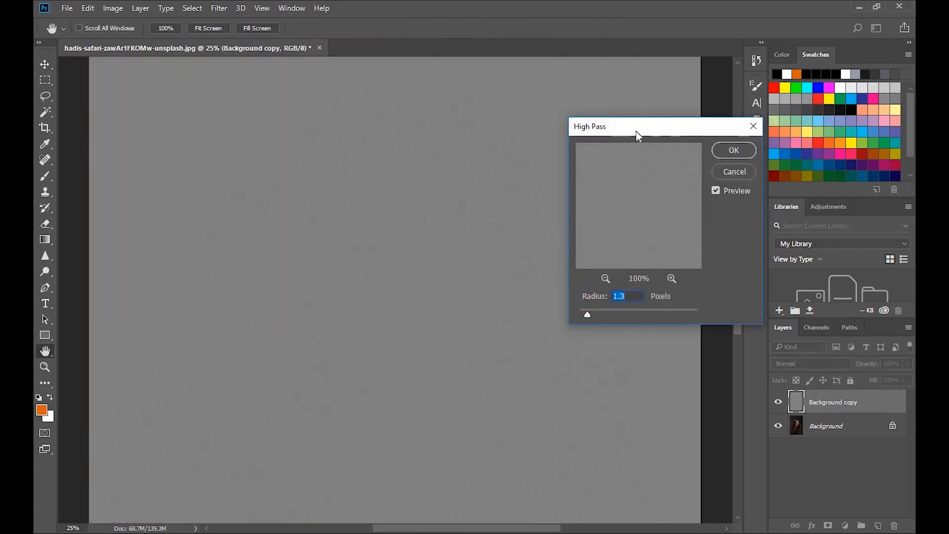
{"action": "left_click_drag", "start_coordinate": [636, 132], "coordinate": [727, 132]}
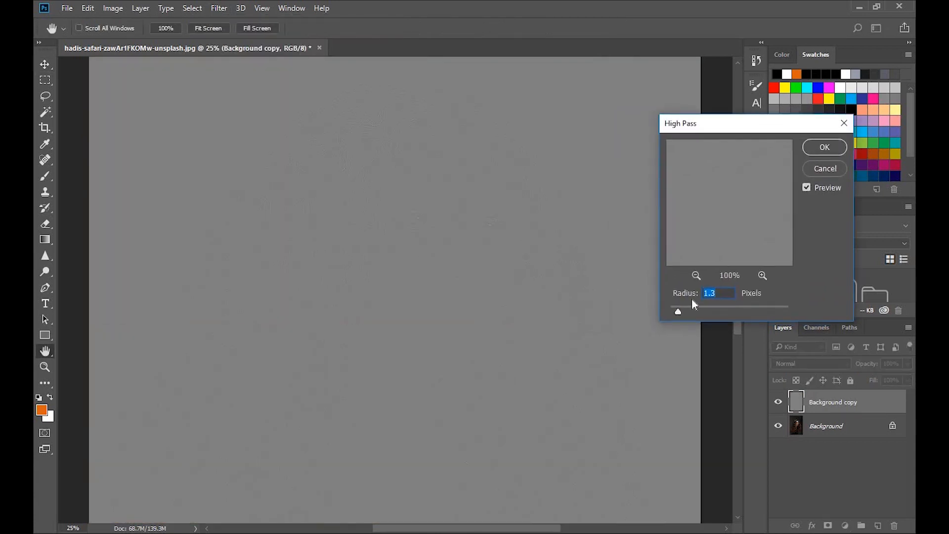
{"action": "mouse_move", "coordinate": [679, 310]}
{"action": "left_mouse_down"}
{"action": "mouse_move", "coordinate": [669, 310]}
{"action": "mouse_move", "coordinate": [683, 309]}
{"action": "left_mouse_up"}
{"action": "left_click_drag", "start_coordinate": [692, 310], "coordinate": [696, 311]}
{"action": "left_click_drag", "start_coordinate": [749, 304], "coordinate": [767, 304]}
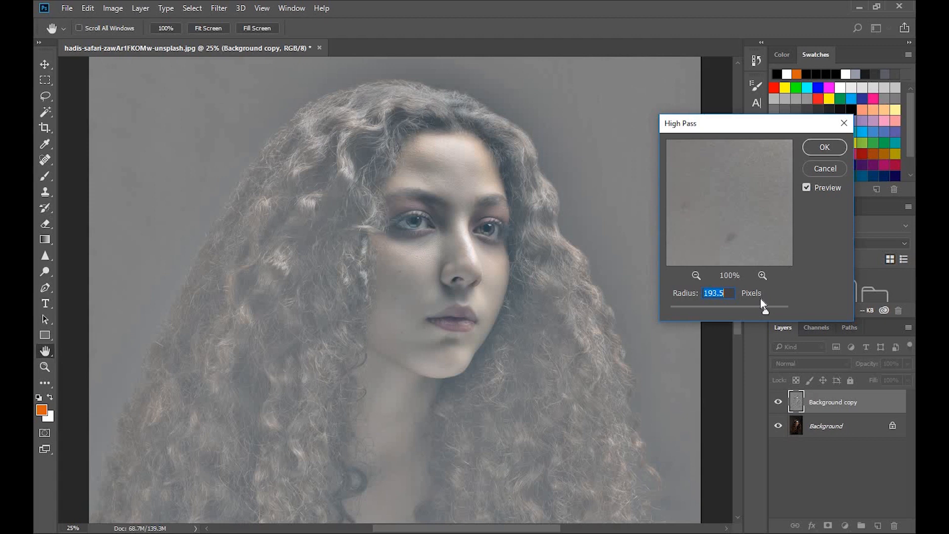
Apply High Pass with a Radius of 2.1 pixels and set the Background copy layer's blend mode to Linear Light
{"action": "left_click_drag", "start_coordinate": [765, 310], "coordinate": [683, 312]}
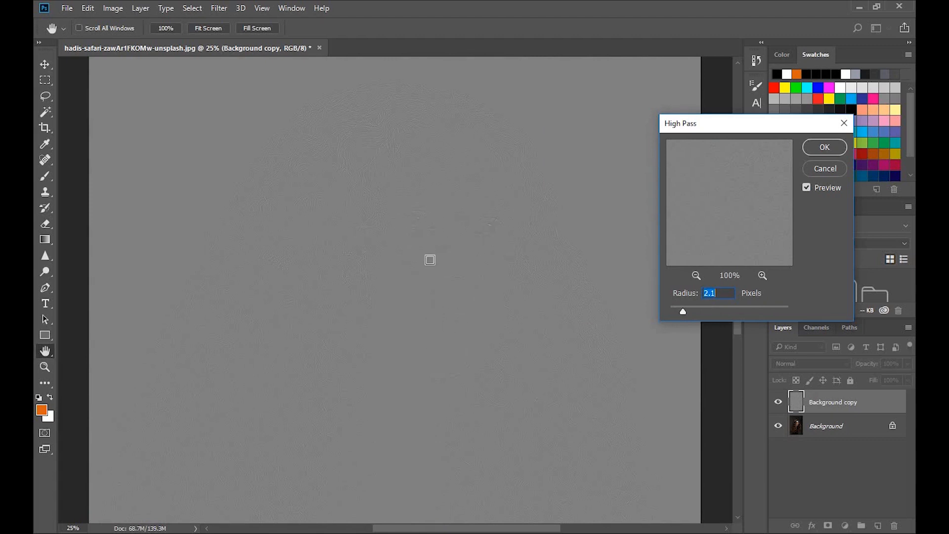
{"action": "left_click", "coordinate": [831, 147]}
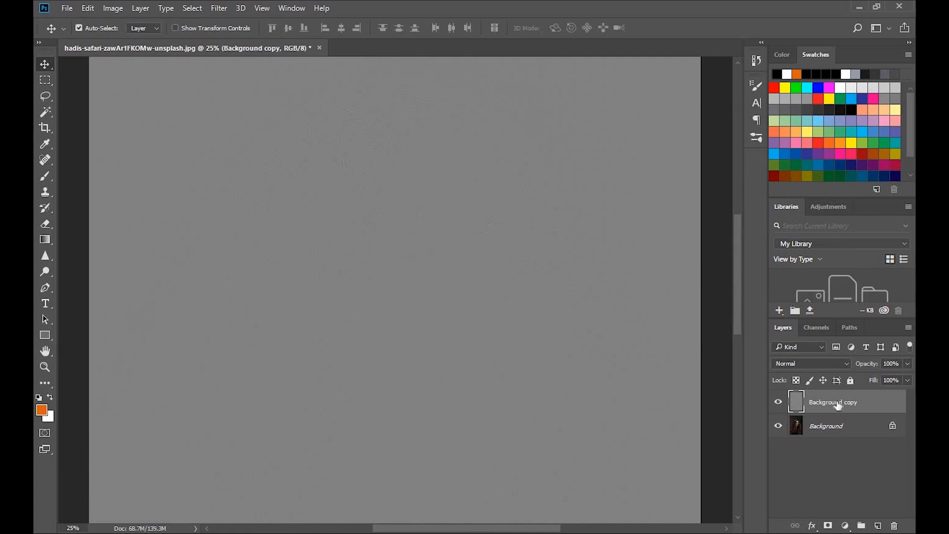
{"action": "left_click", "coordinate": [811, 364]}
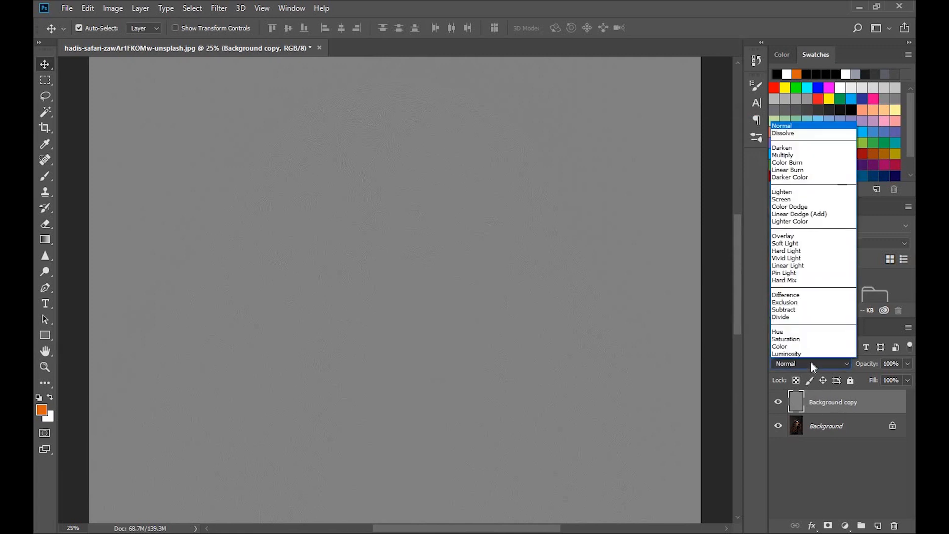
{"action": "left_click", "coordinate": [800, 266]}
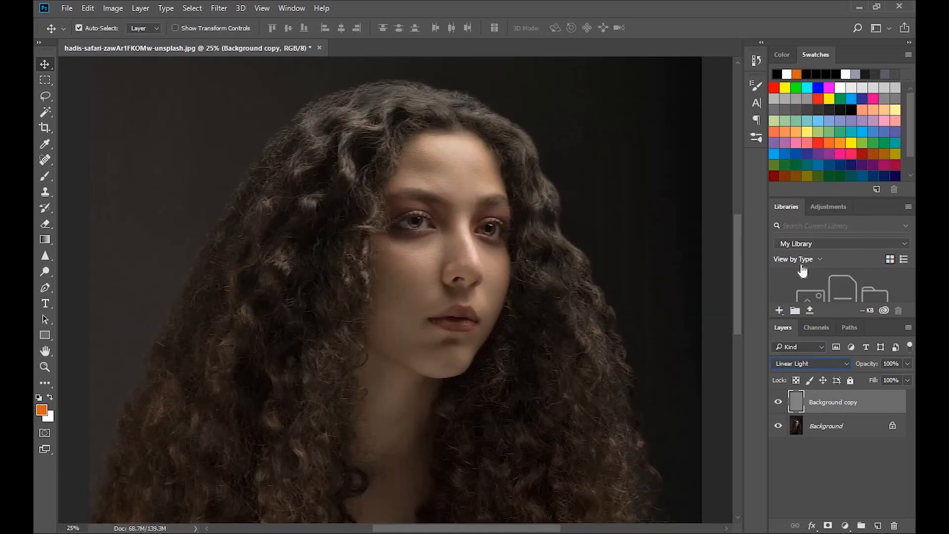
Compare the full portrait with and without the Linear Light high-pass layer by toggling its visibility
{"action": "key", "text": "ctrl+minus"}
{"action": "key", "text": "ctrl+minus"}
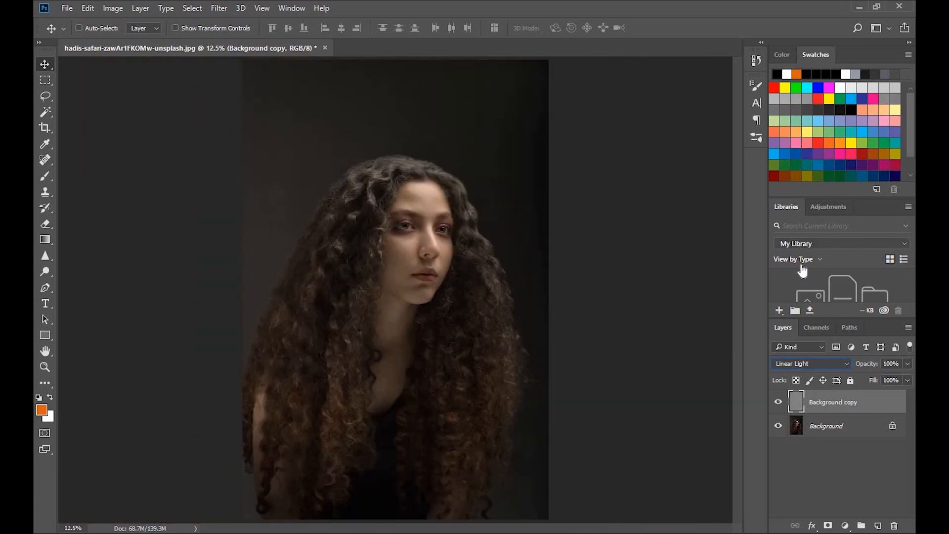
{"action": "left_click", "coordinate": [779, 403]}
{"action": "left_click", "coordinate": [779, 403]}
{"action": "left_click", "coordinate": [780, 403]}
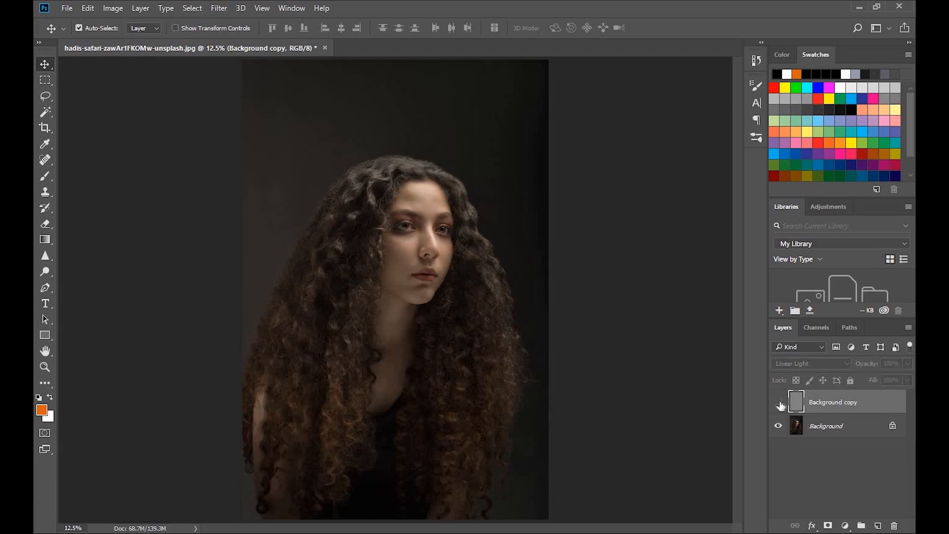
{"action": "left_click", "coordinate": [779, 403]}
Replace the high-pass layer with a fresh duplicate of the Background layer set to Linear Light blending
{"action": "key", "text": "Delete"}
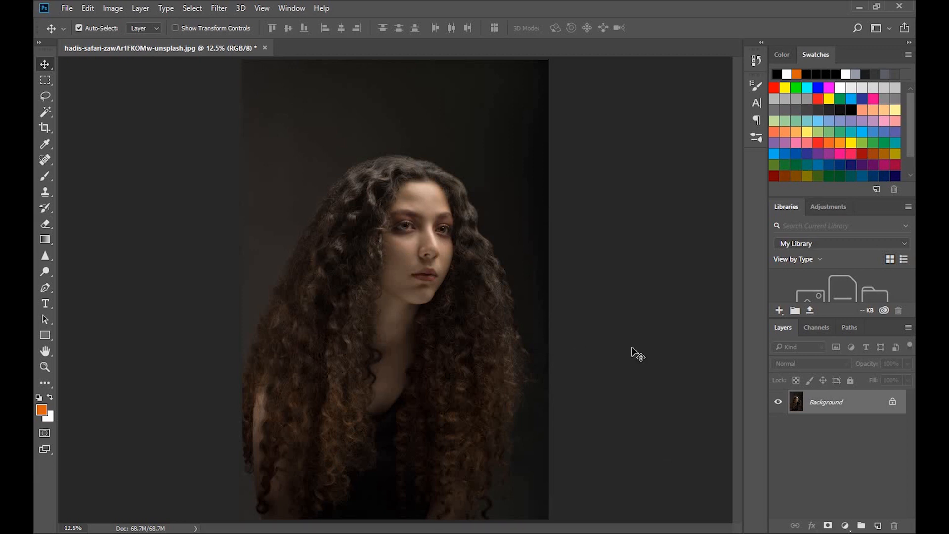
{"action": "left_click_drag", "start_coordinate": [880, 451], "coordinate": [878, 525]}
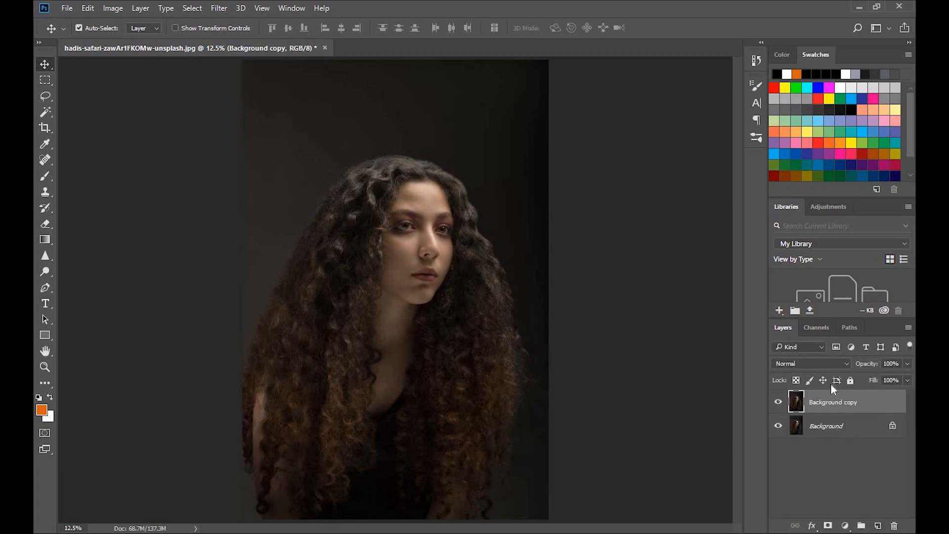
{"action": "left_click", "coordinate": [823, 363]}
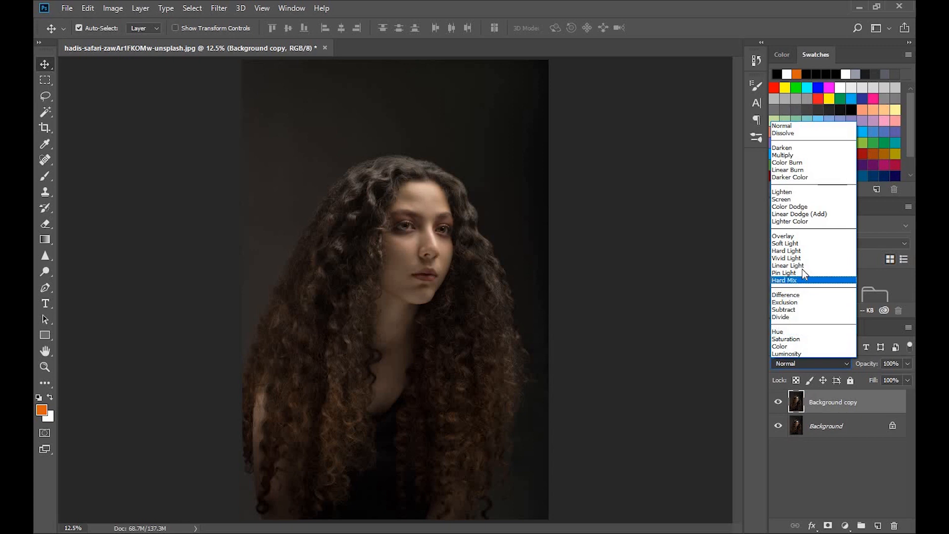
{"action": "left_click", "coordinate": [803, 266]}
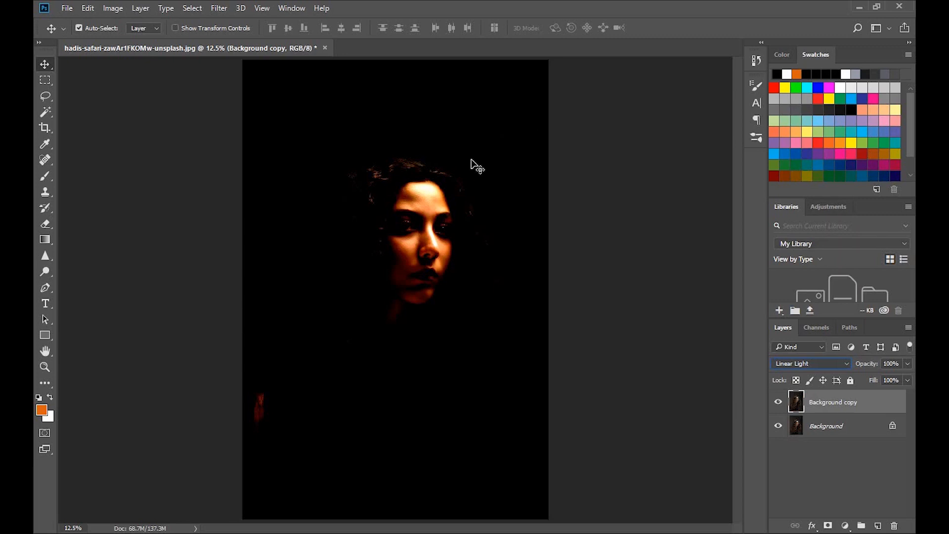
Apply the High Pass filter to the Linear Light copy with a Radius of 2.8 pixels, judging the effect on the face
{"action": "left_click", "coordinate": [221, 10]}
{"action": "mouse_move", "coordinate": [265, 247]}
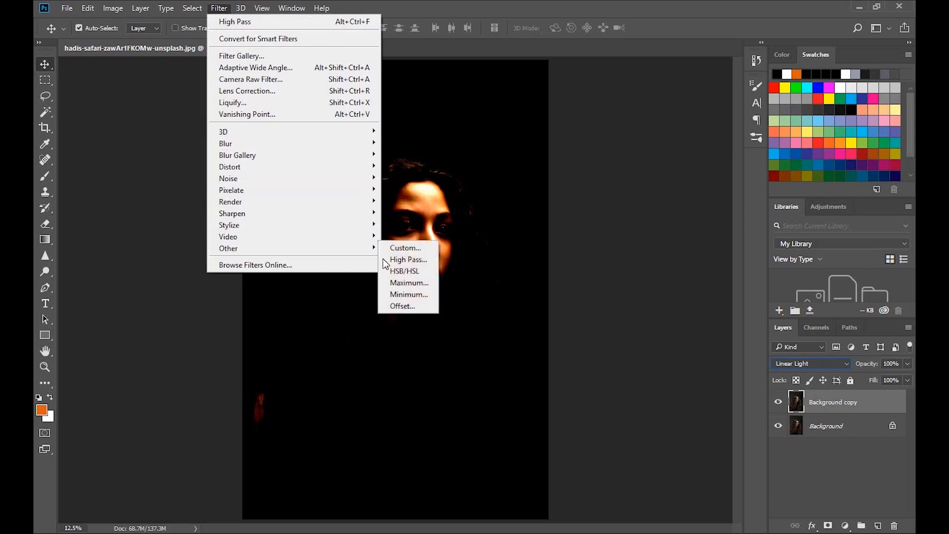
{"action": "left_click", "coordinate": [390, 259]}
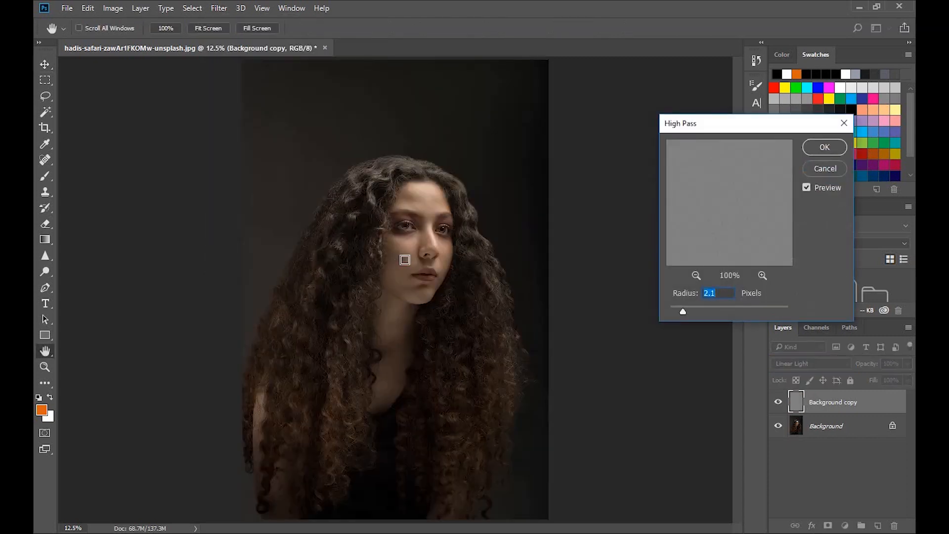
{"action": "left_click", "coordinate": [527, 296], "text": "ctrl"}
{"action": "left_click", "coordinate": [526, 296], "text": "ctrl"}
{"action": "left_click_drag", "start_coordinate": [556, 182], "coordinate": [555, 220]}
{"action": "mouse_move", "coordinate": [683, 315]}
{"action": "left_mouse_down"}
{"action": "mouse_move", "coordinate": [675, 313]}
{"action": "mouse_move", "coordinate": [686, 317]}
{"action": "left_mouse_up"}
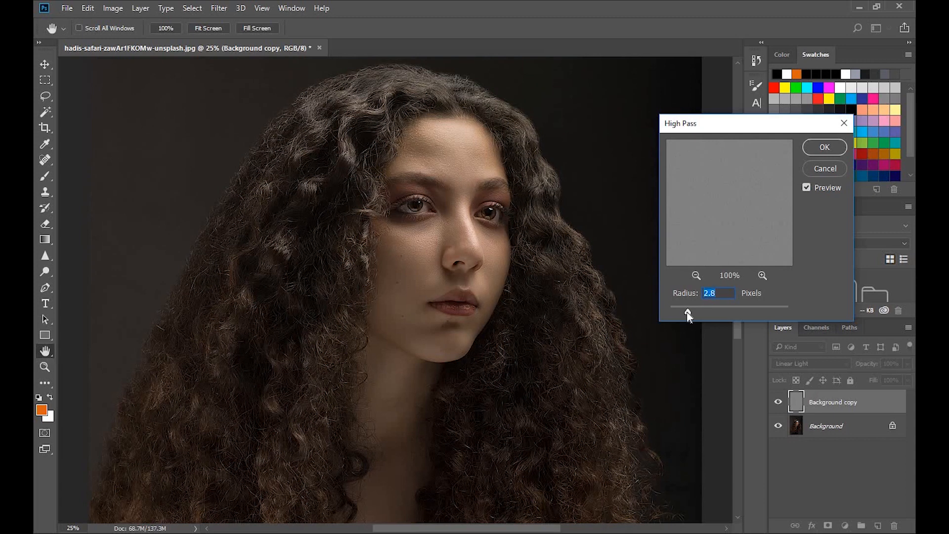
{"action": "left_click", "coordinate": [822, 148]}
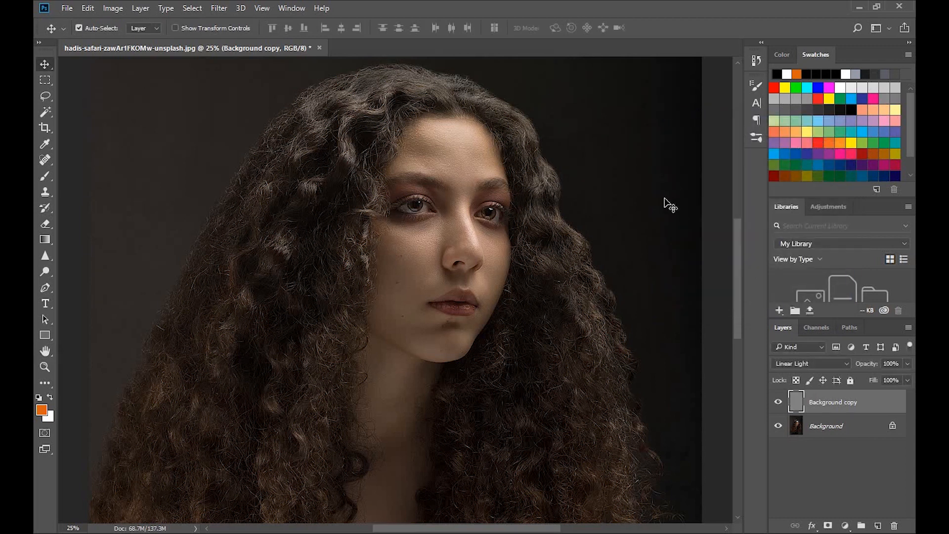
Toggle the visibility of the 2.8-pixel high-pass layer to compare the face and hair before and after sharpening
{"action": "left_click", "coordinate": [779, 403]}
{"action": "left_click", "coordinate": [779, 403]}
{"action": "left_click", "coordinate": [779, 403]}
{"action": "left_click", "coordinate": [779, 403]}
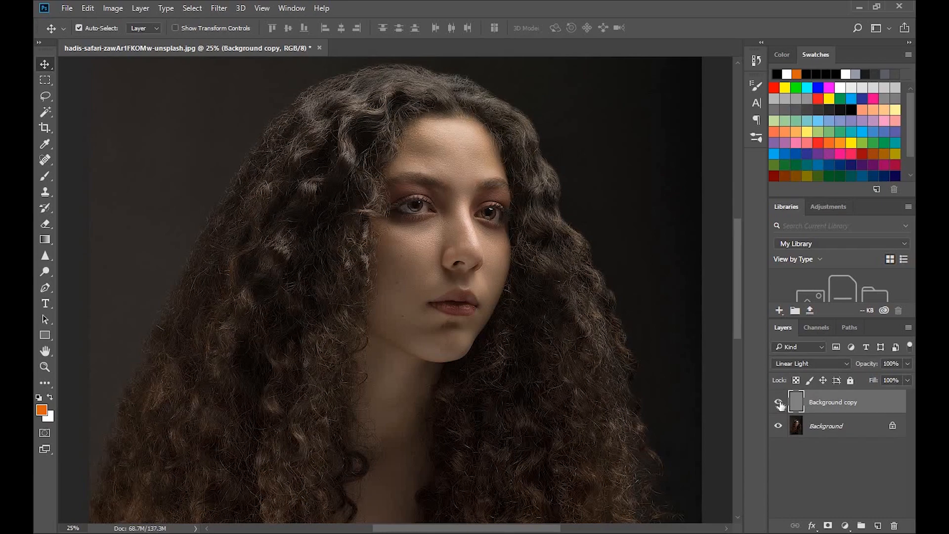